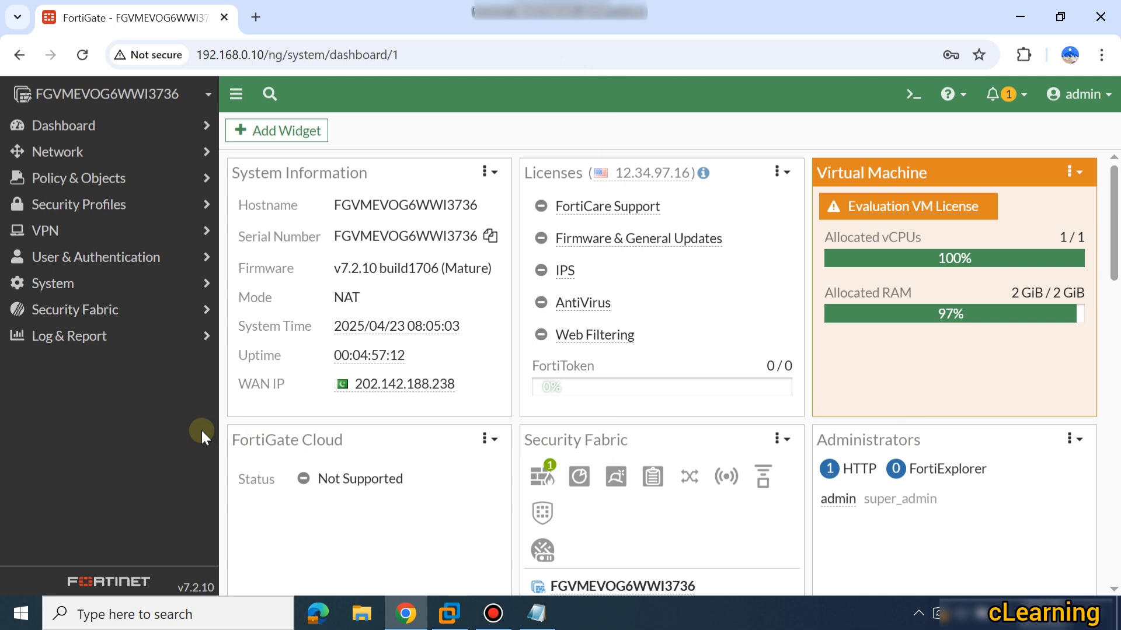
Open System > Administrators to view the single admin account with the super_admin profile.
{"action": "left_click", "coordinate": [170, 282]}
{"action": "left_click", "coordinate": [140, 305]}
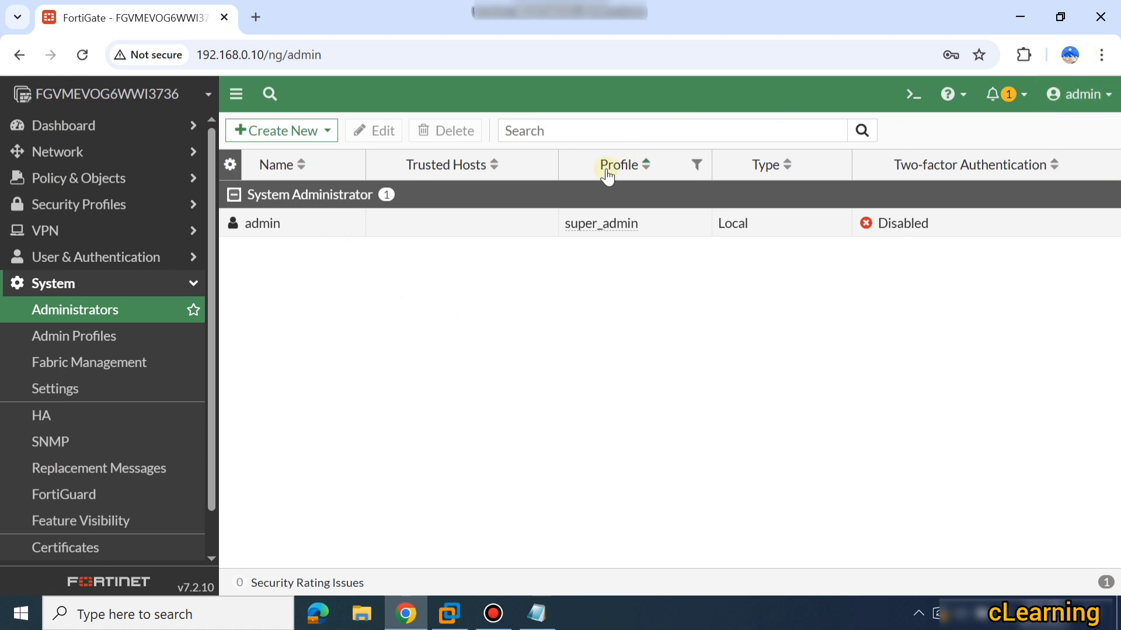
Start a new local administrator account with the username 'Azy'.
{"action": "left_click", "coordinate": [322, 136]}
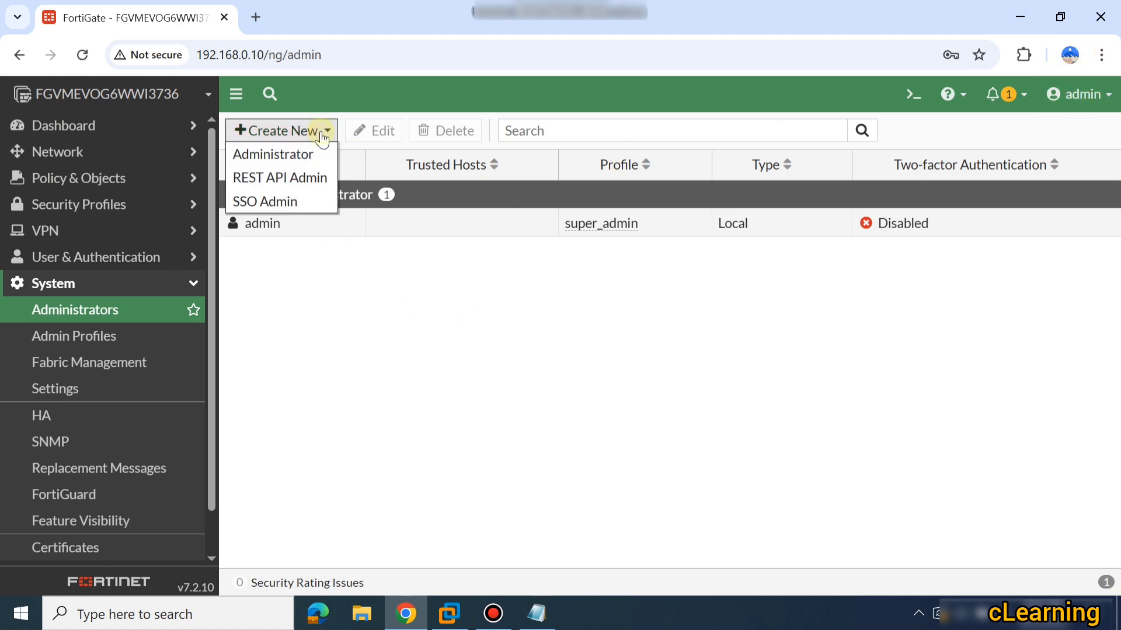
{"action": "left_click", "coordinate": [292, 157]}
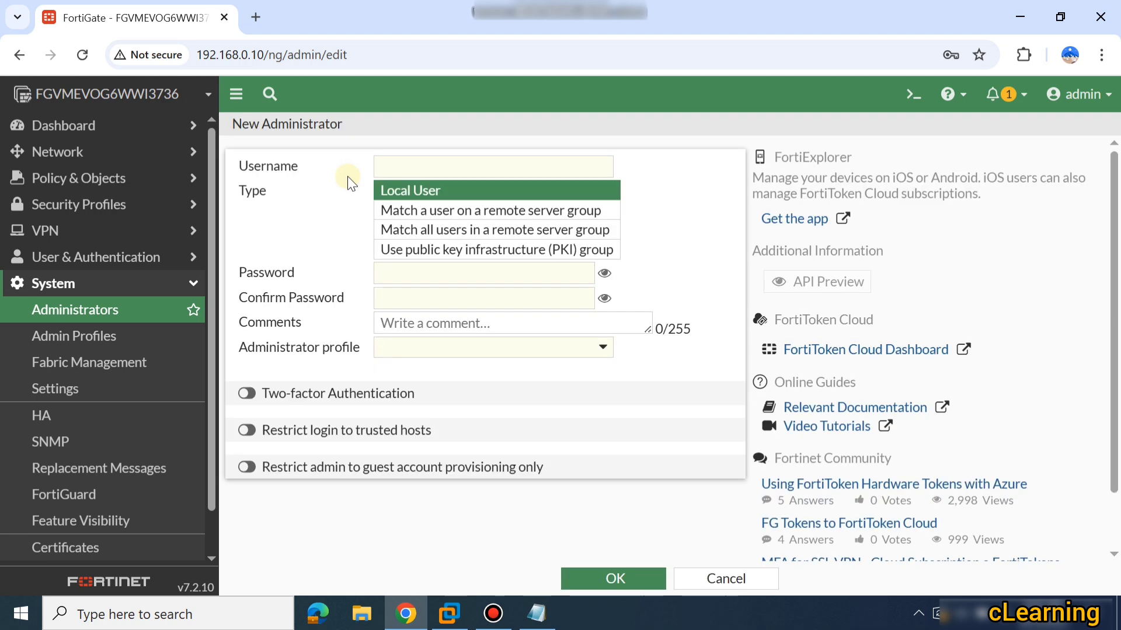
{"action": "left_click", "coordinate": [407, 168]}
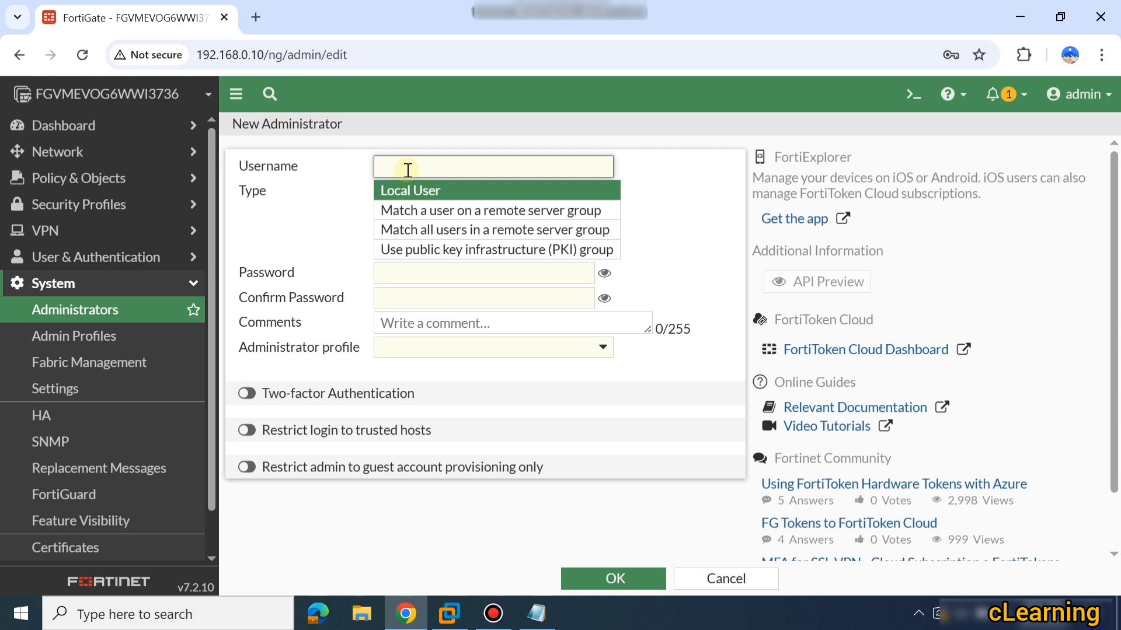
{"action": "type", "text": "Azy"}
Enter the account password and matching confirmation, revealing both to verify them.
{"action": "left_click", "coordinate": [415, 274]}
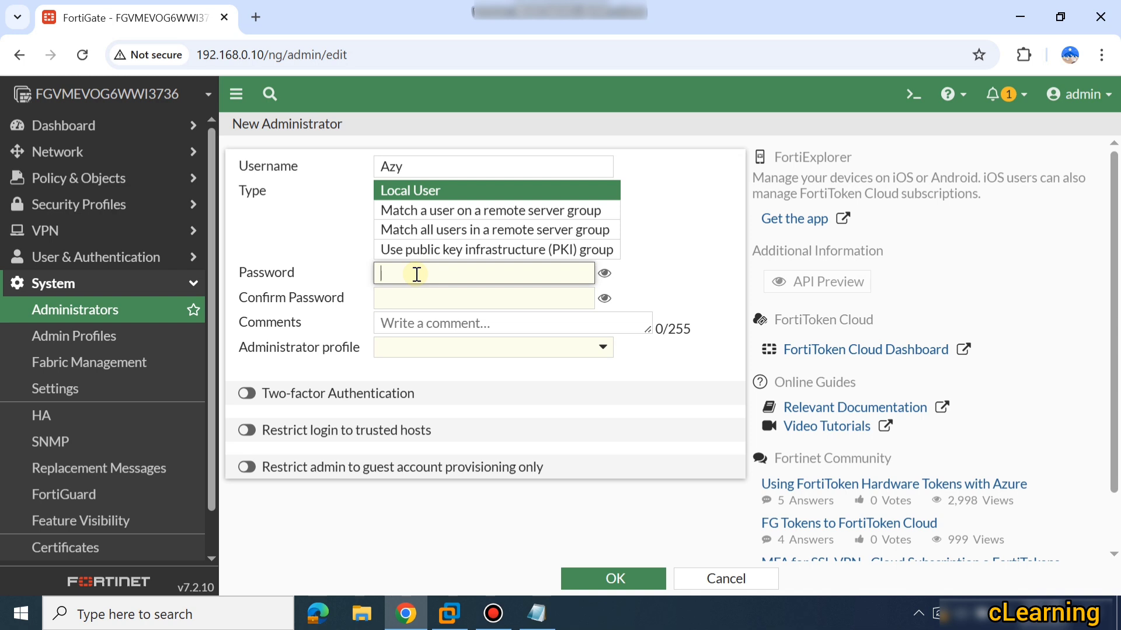
{"action": "type", "text": "••"}
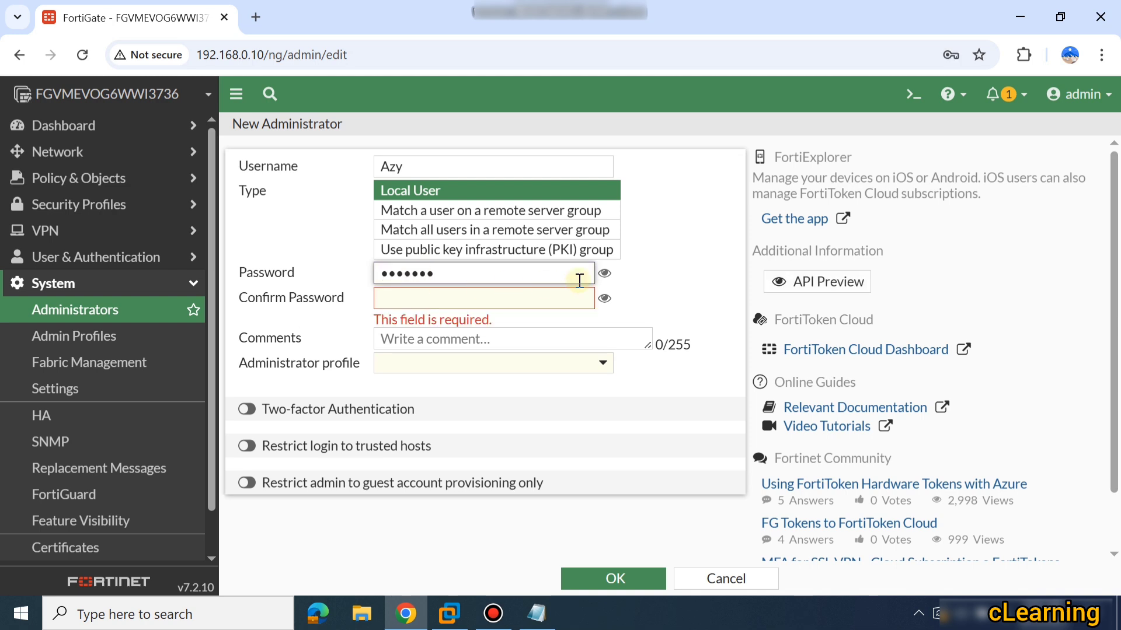
{"action": "left_click", "coordinate": [604, 273]}
{"action": "left_click_drag", "start_coordinate": [500, 273], "coordinate": [366, 279]}
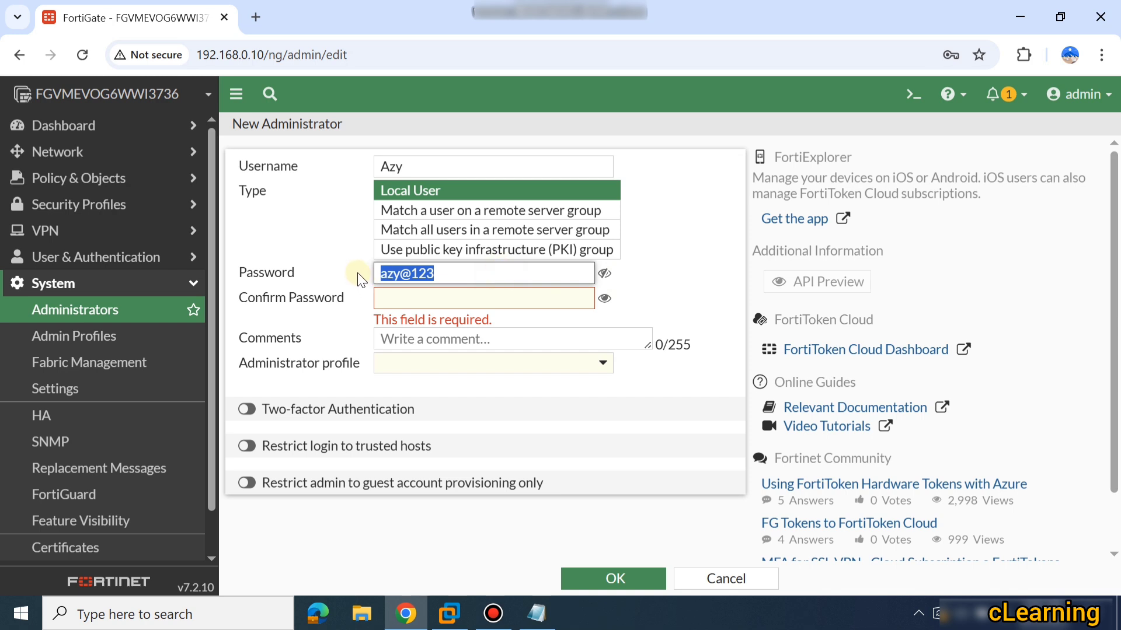
{"action": "left_click", "coordinate": [388, 298]}
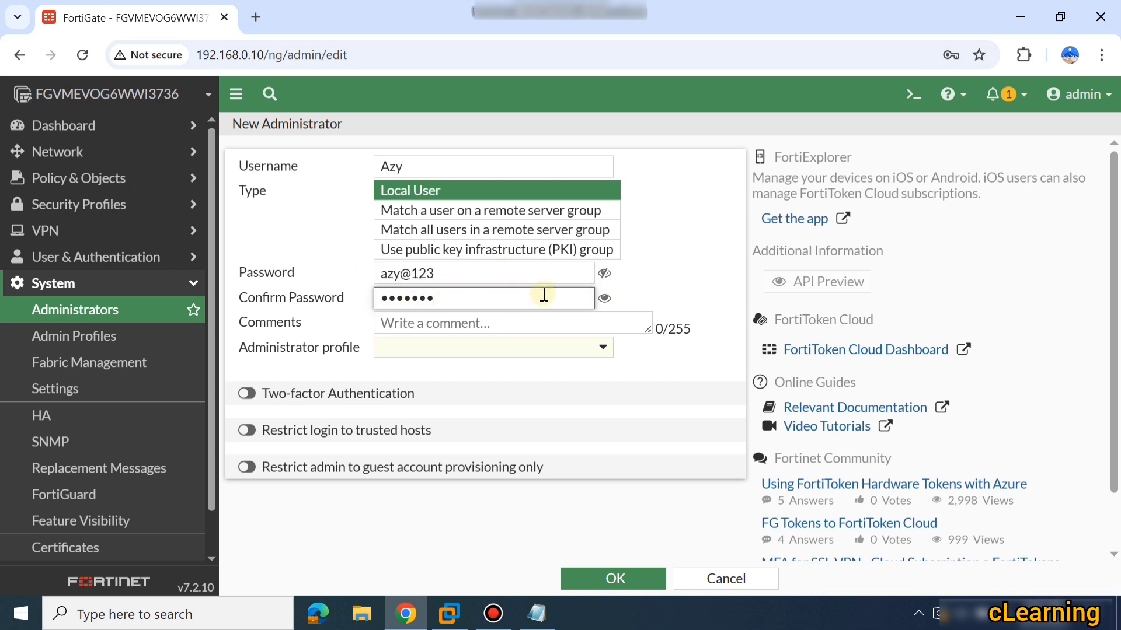
{"action": "left_click", "coordinate": [604, 298]}
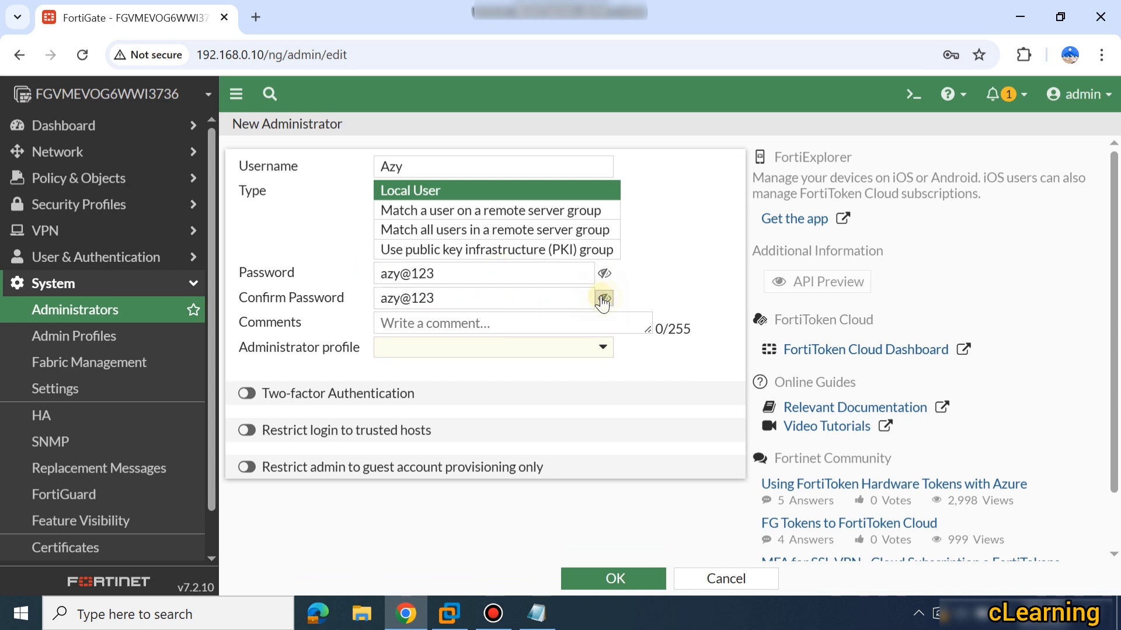
Assign the super_admin profile to Azy and leave two-factor authentication disabled.
{"action": "left_click", "coordinate": [447, 357]}
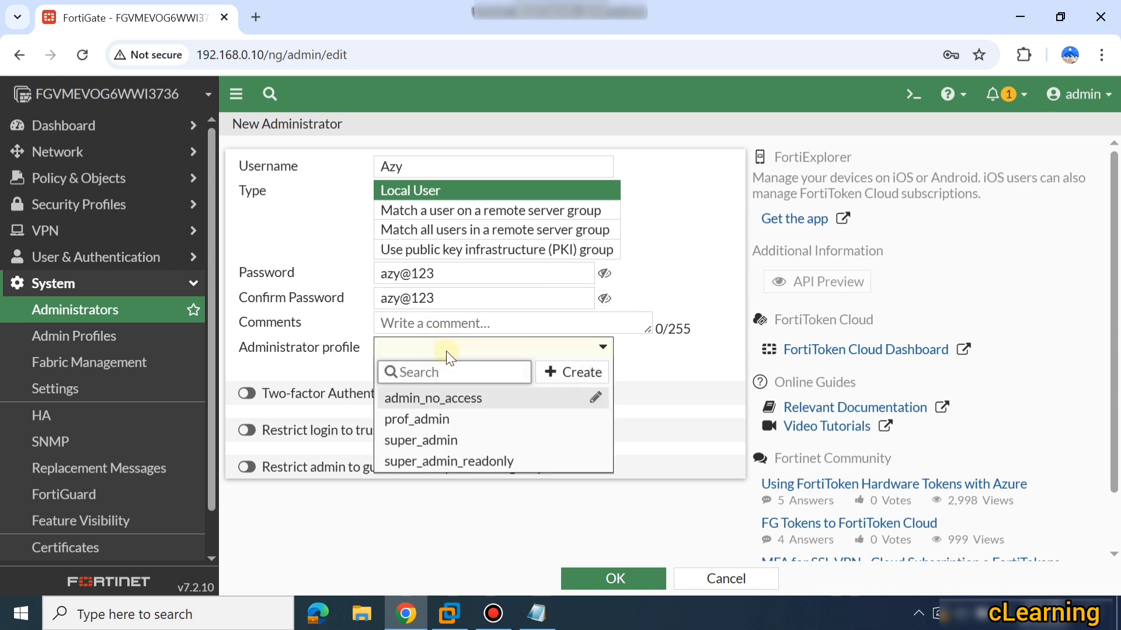
{"action": "left_click", "coordinate": [437, 443]}
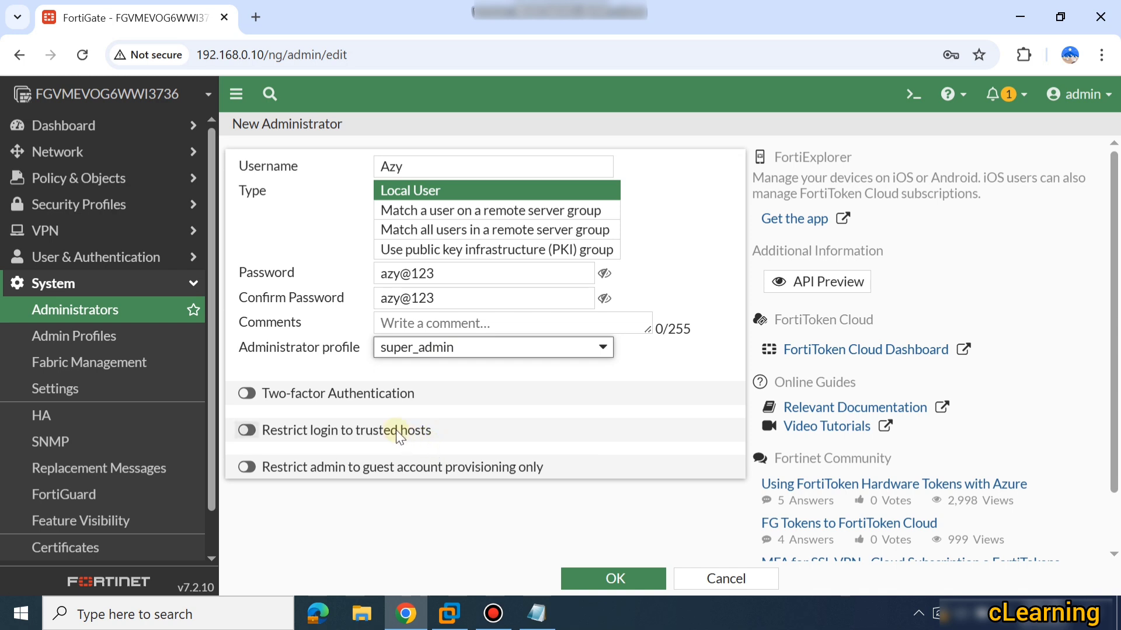
{"action": "left_click", "coordinate": [249, 394]}
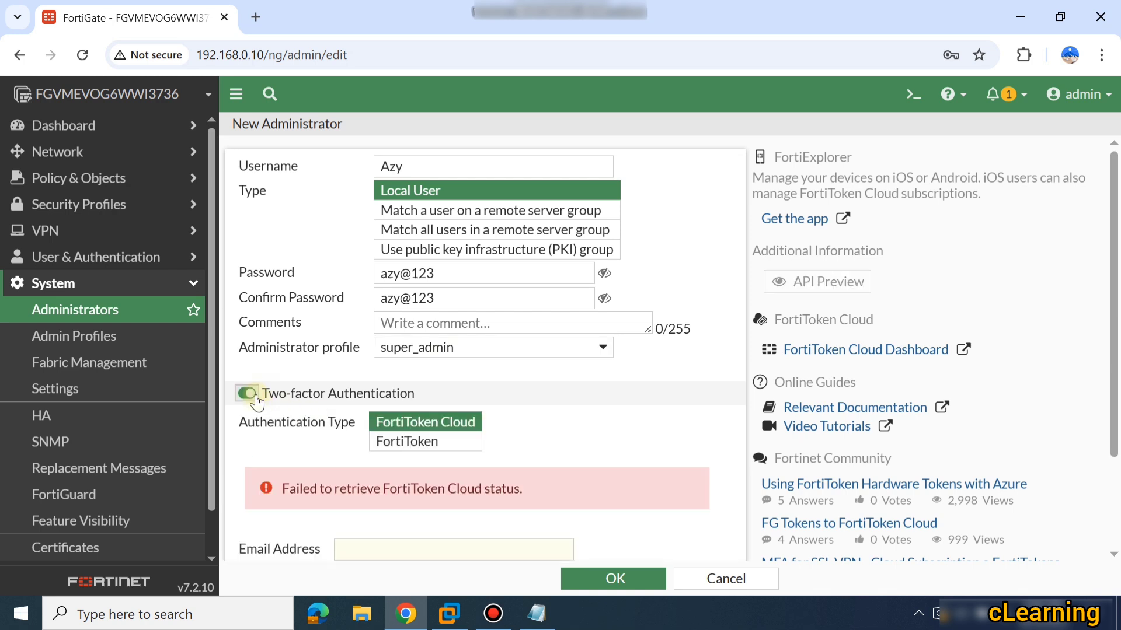
{"action": "left_click", "coordinate": [247, 394]}
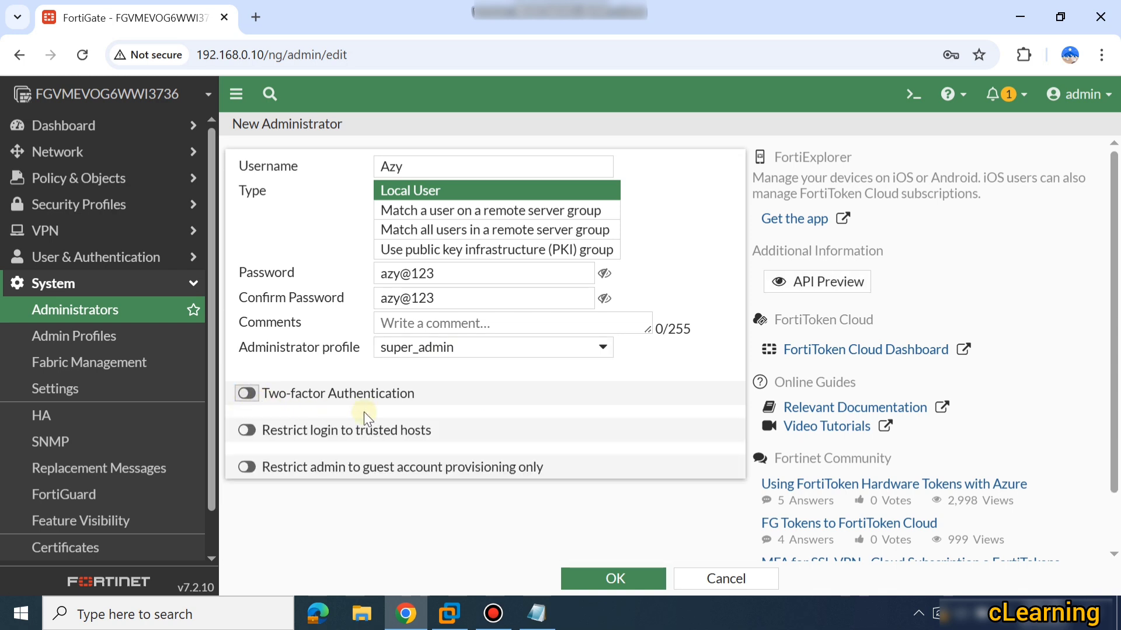
{"action": "scroll", "coordinate": [463, 385], "scroll_direction": "down", "scroll_amount": 1}
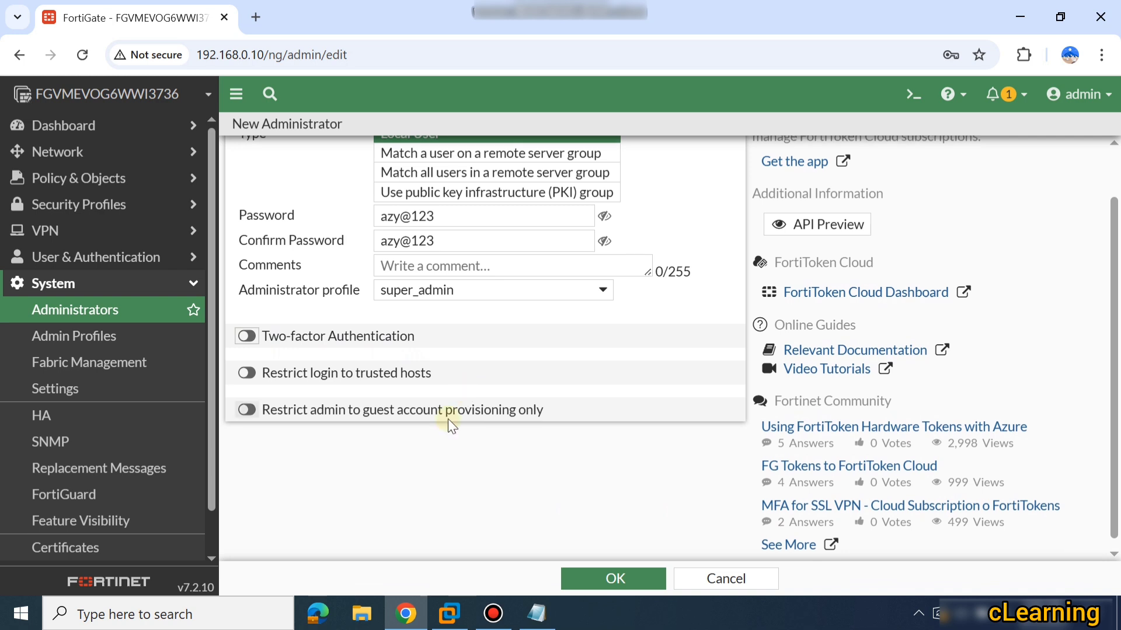
Restrict Azy's login to trusted hosts and add Trusted Host 2, both 0.0.0.0/0.
{"action": "left_click", "coordinate": [248, 373]}
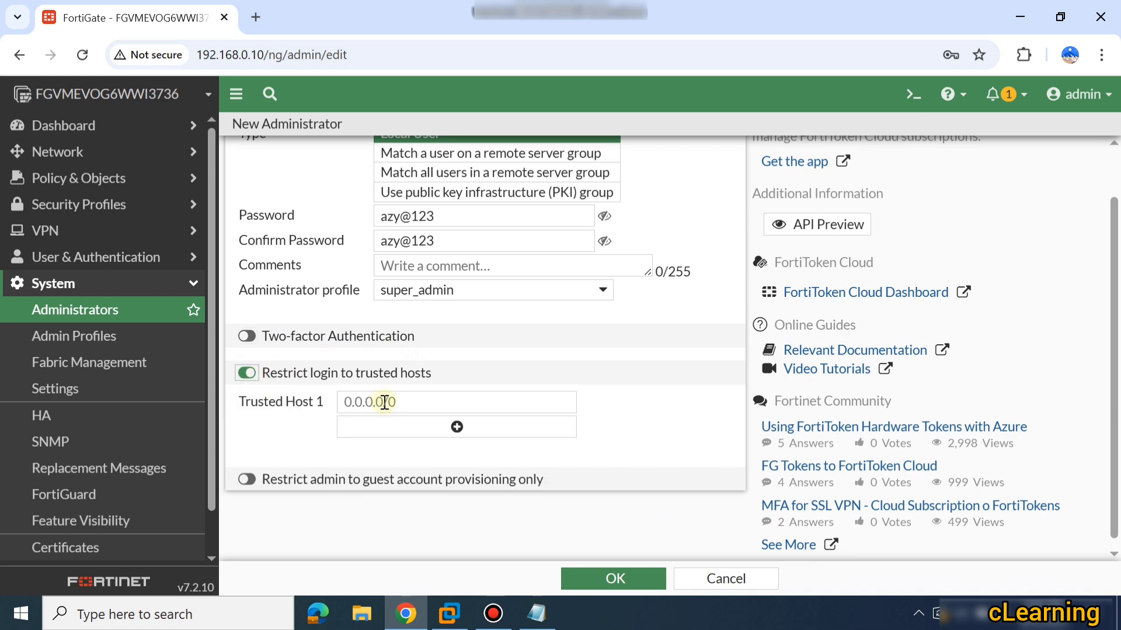
{"action": "left_click", "coordinate": [413, 401]}
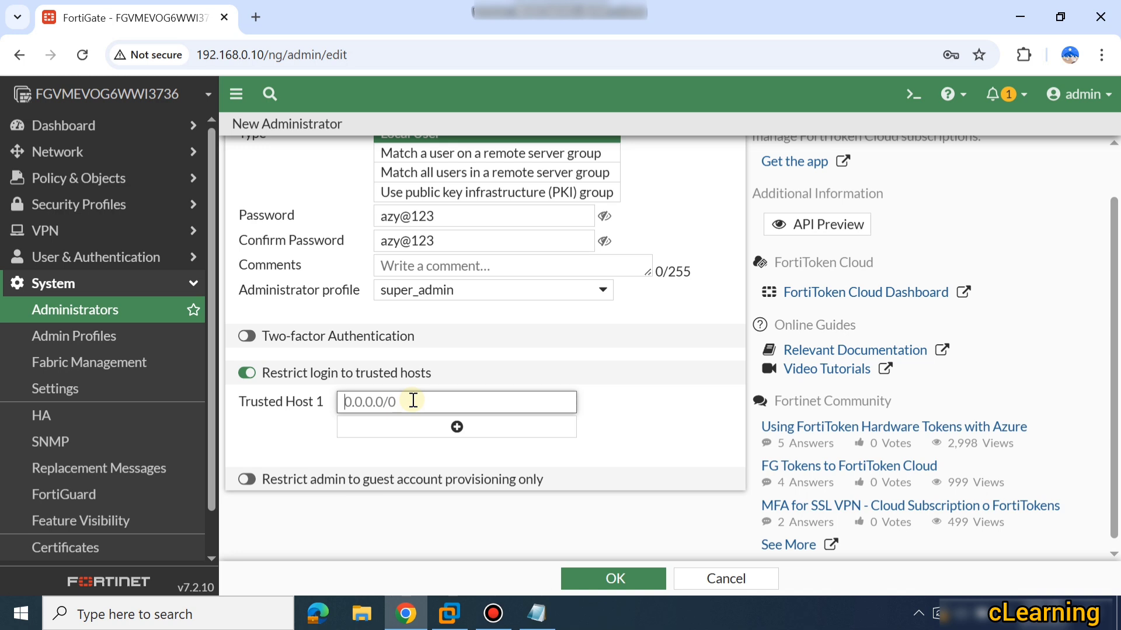
{"action": "scroll", "coordinate": [412, 350], "scroll_direction": "up", "scroll_amount": 1}
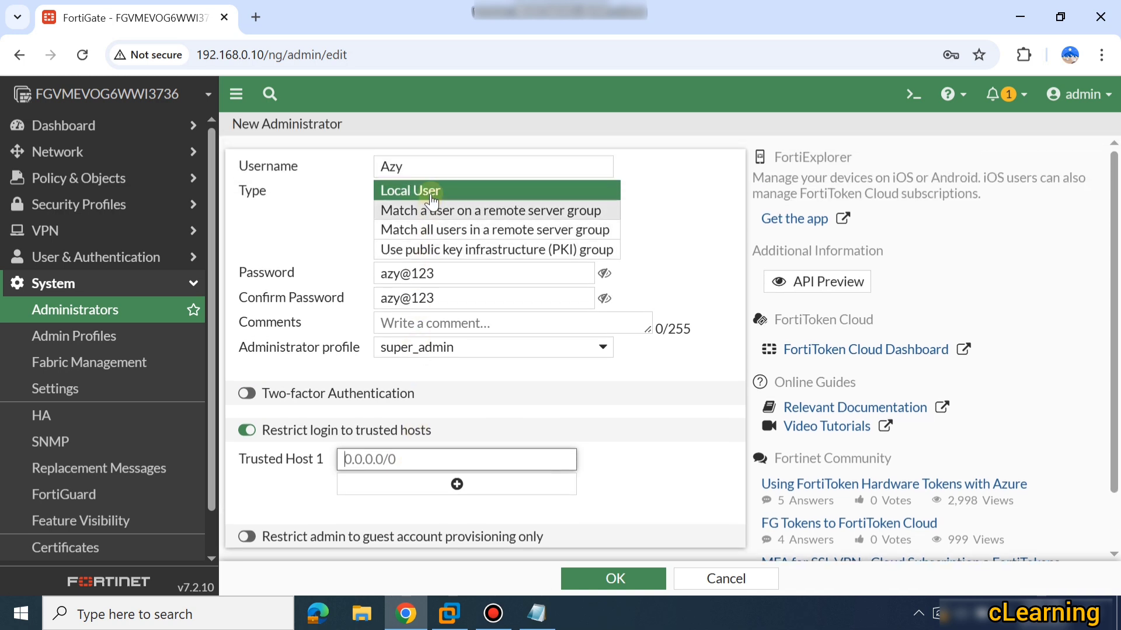
{"action": "left_click_drag", "start_coordinate": [435, 166], "coordinate": [383, 165]}
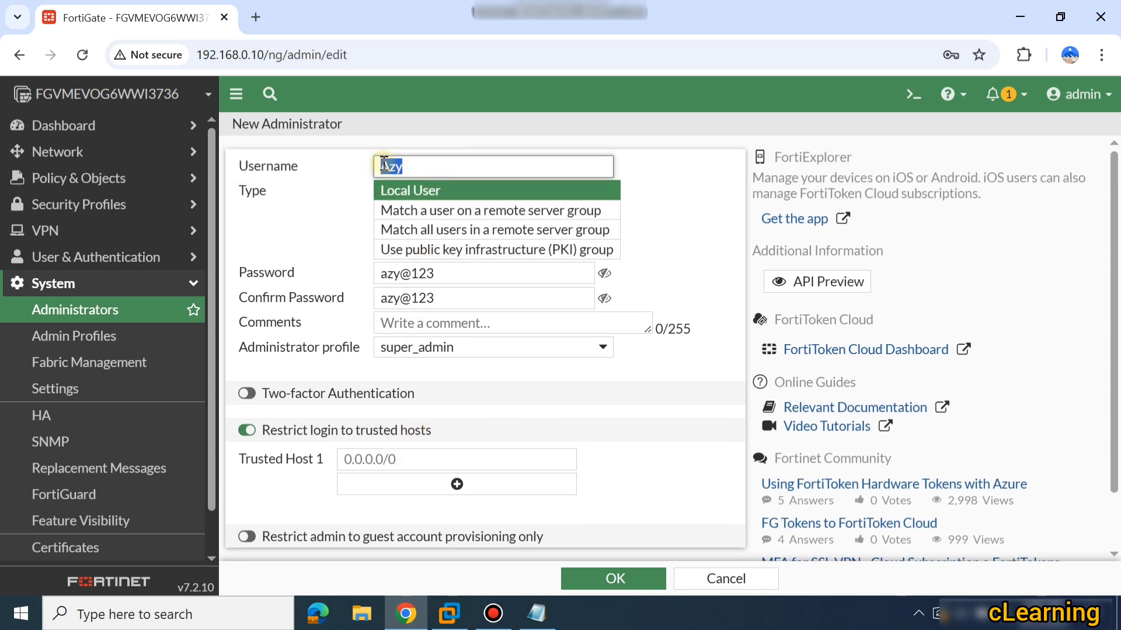
{"action": "left_click", "coordinate": [414, 170]}
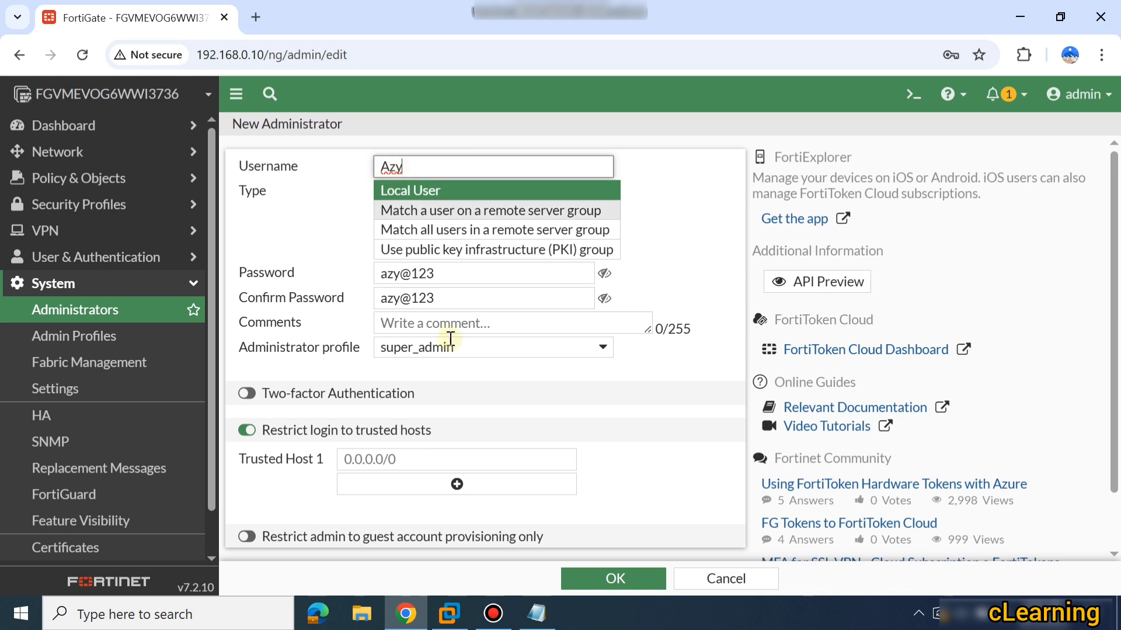
{"action": "scroll", "coordinate": [421, 440], "scroll_direction": "down", "scroll_amount": 1}
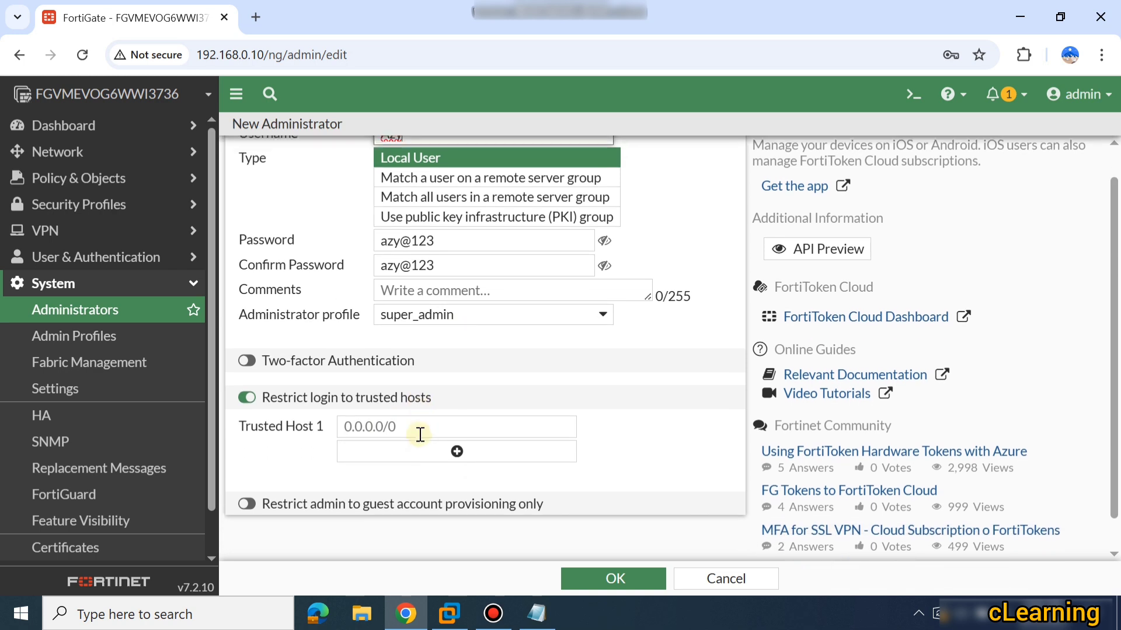
{"action": "left_click", "coordinate": [430, 420]}
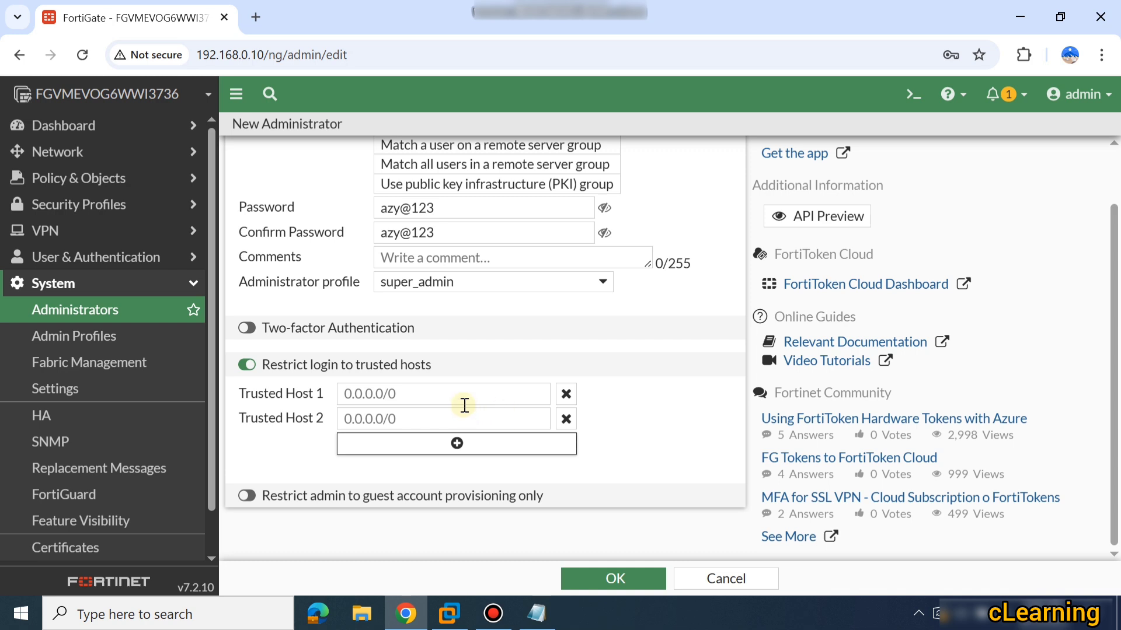
Remove the trusted-host restriction and try guest account provisioning, closing the empty guest group list.
{"action": "left_click", "coordinate": [245, 364]}
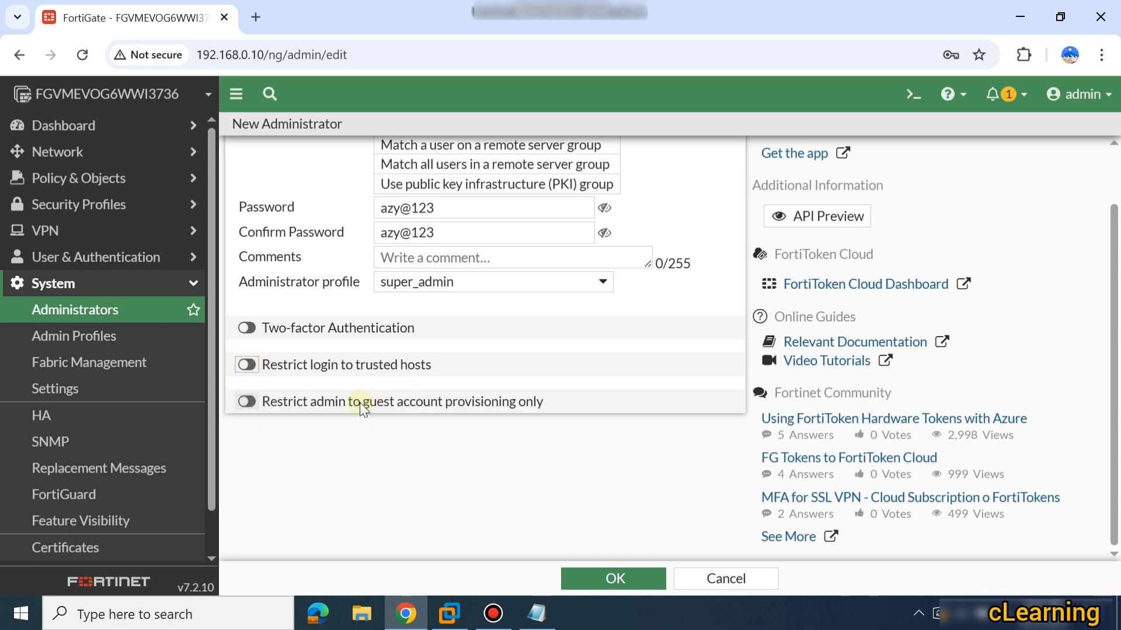
{"action": "left_click", "coordinate": [254, 409]}
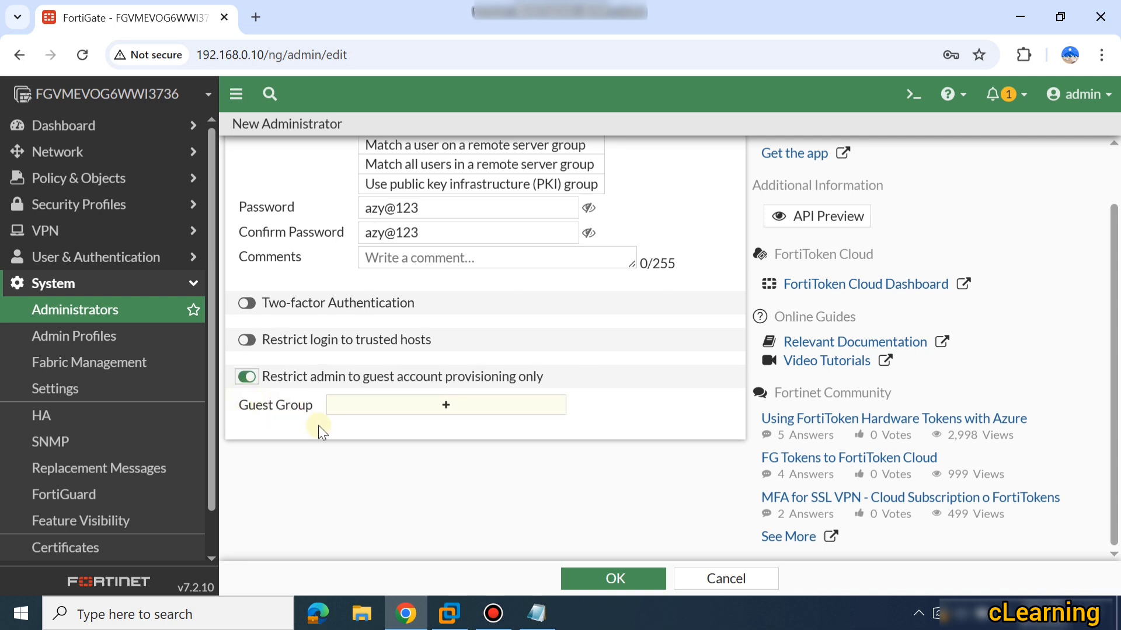
{"action": "left_click", "coordinate": [362, 412]}
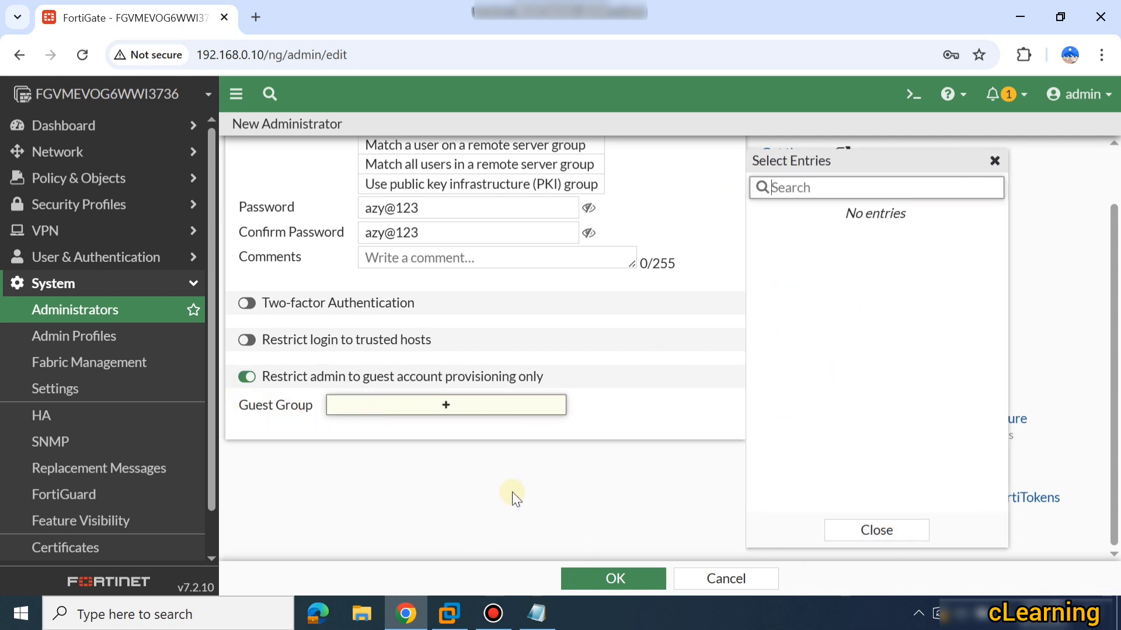
{"action": "left_click", "coordinate": [995, 161]}
Turn guest provisioning off, save the Azy administrator, and select its row in the list.
{"action": "left_click", "coordinate": [614, 579]}
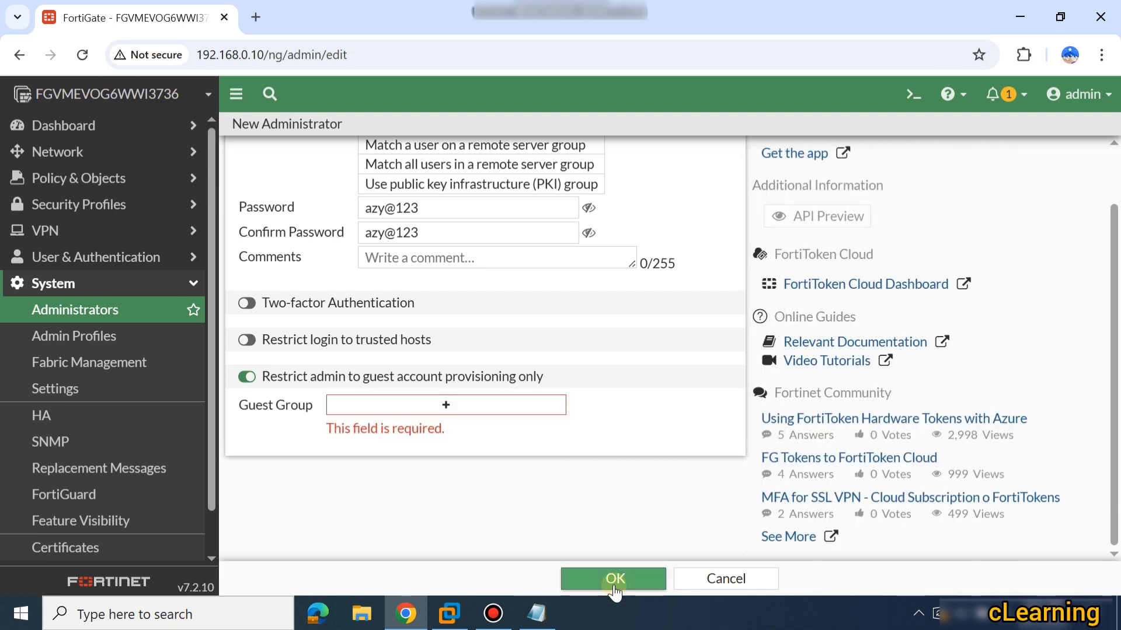
{"action": "left_click", "coordinate": [247, 376]}
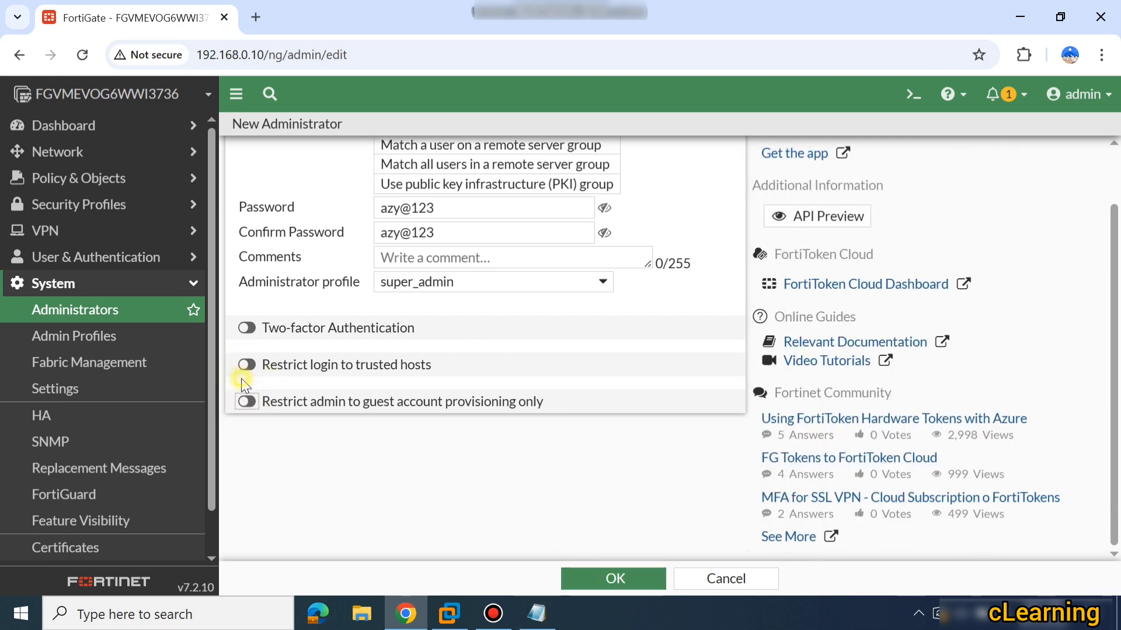
{"action": "left_click", "coordinate": [611, 580]}
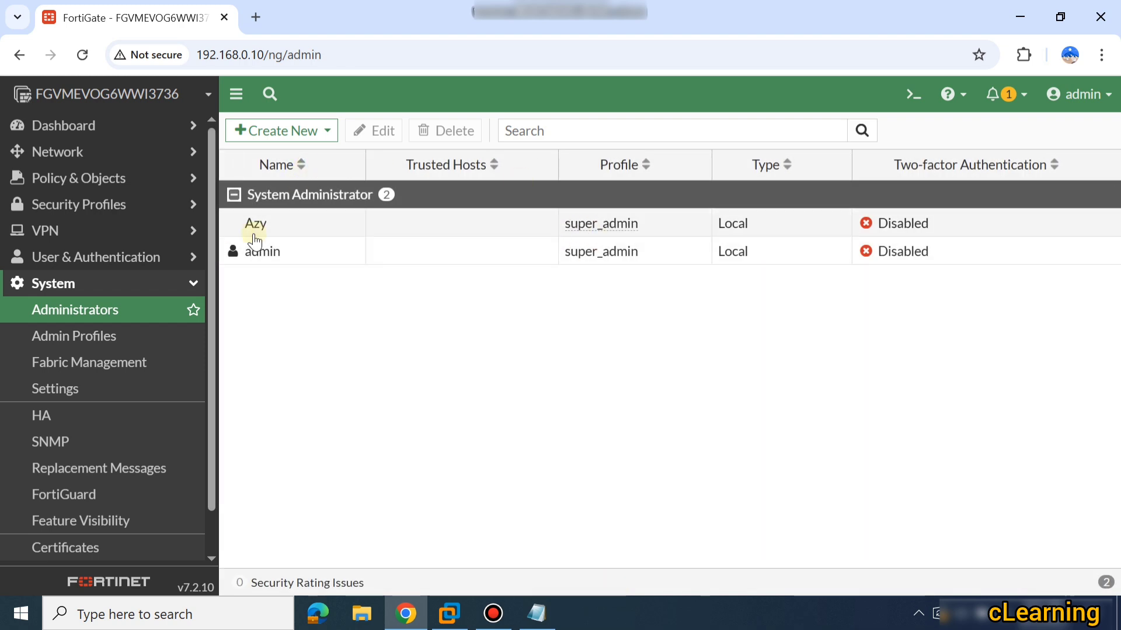
{"action": "left_click", "coordinate": [272, 235]}
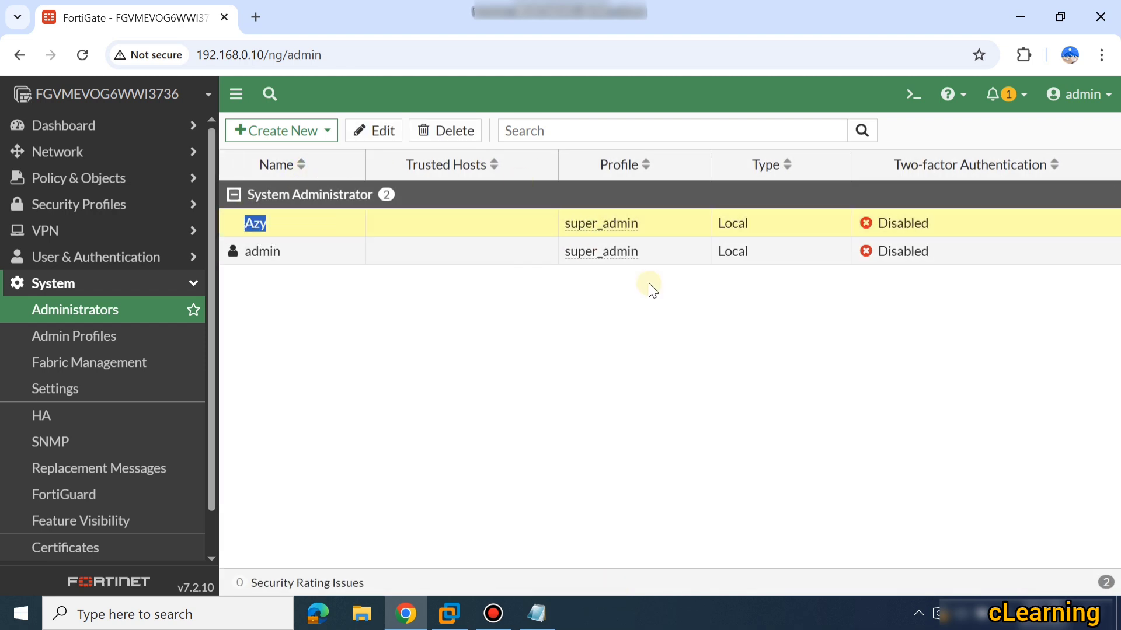
Log out of admin and try signing in as Azy with a wrong password.
{"action": "left_click", "coordinate": [1083, 94]}
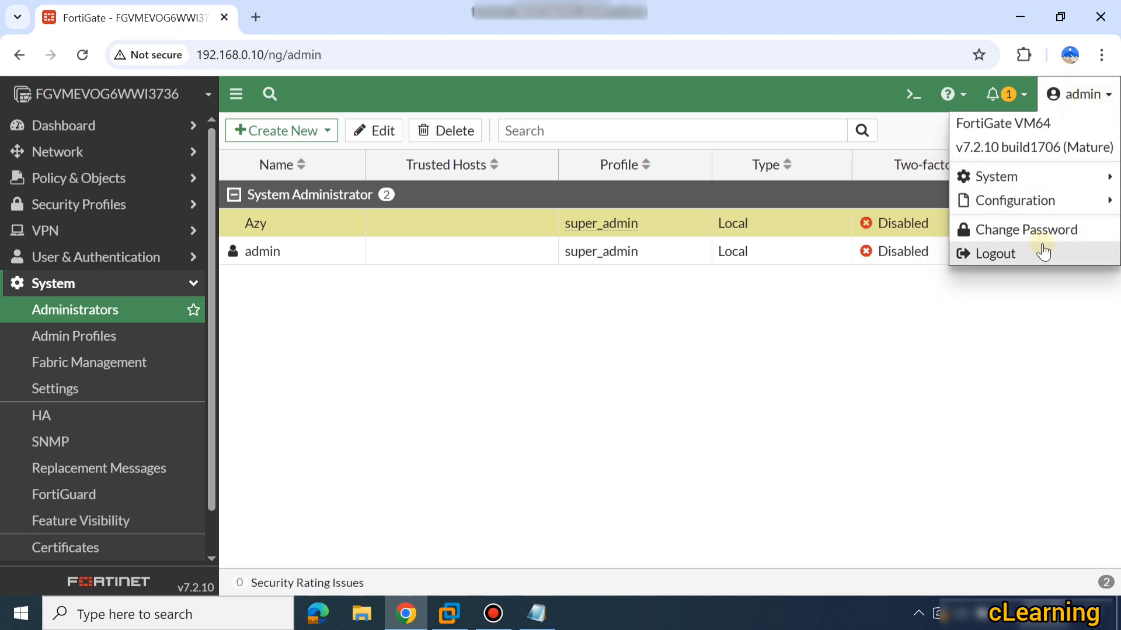
{"action": "left_click", "coordinate": [1023, 252]}
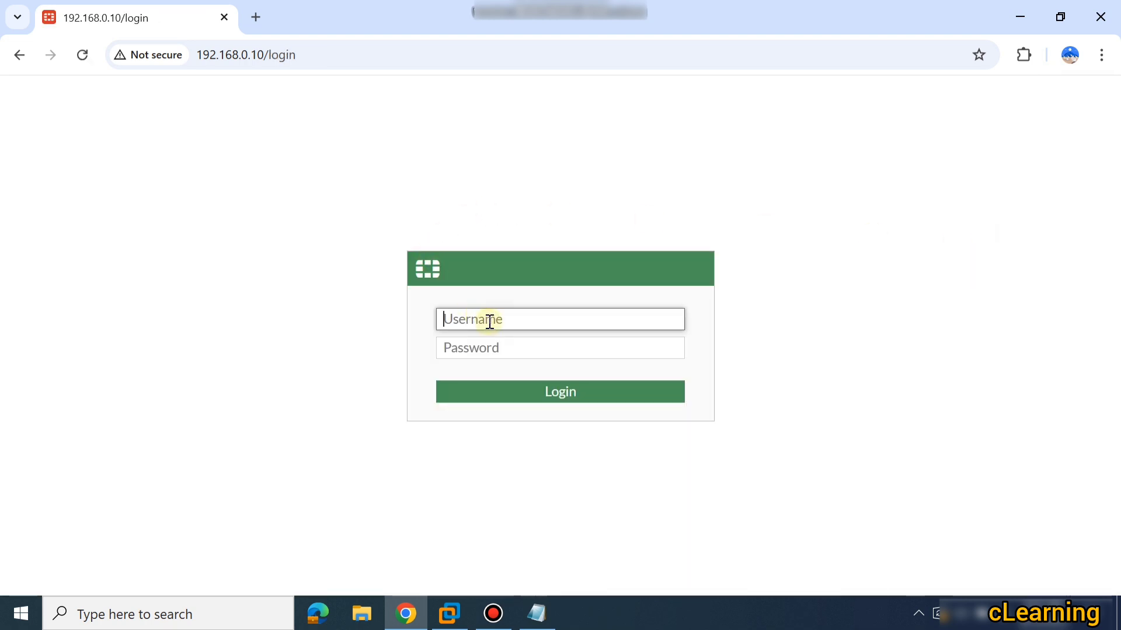
{"action": "type", "text": "Azy"}
{"action": "left_click", "coordinate": [490, 338]}
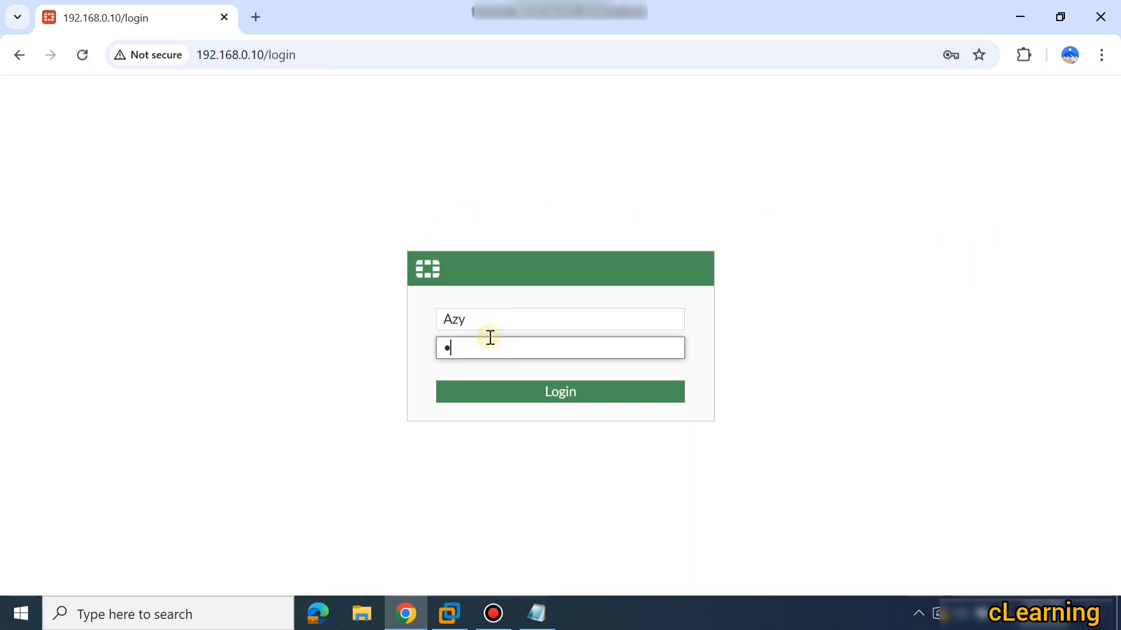
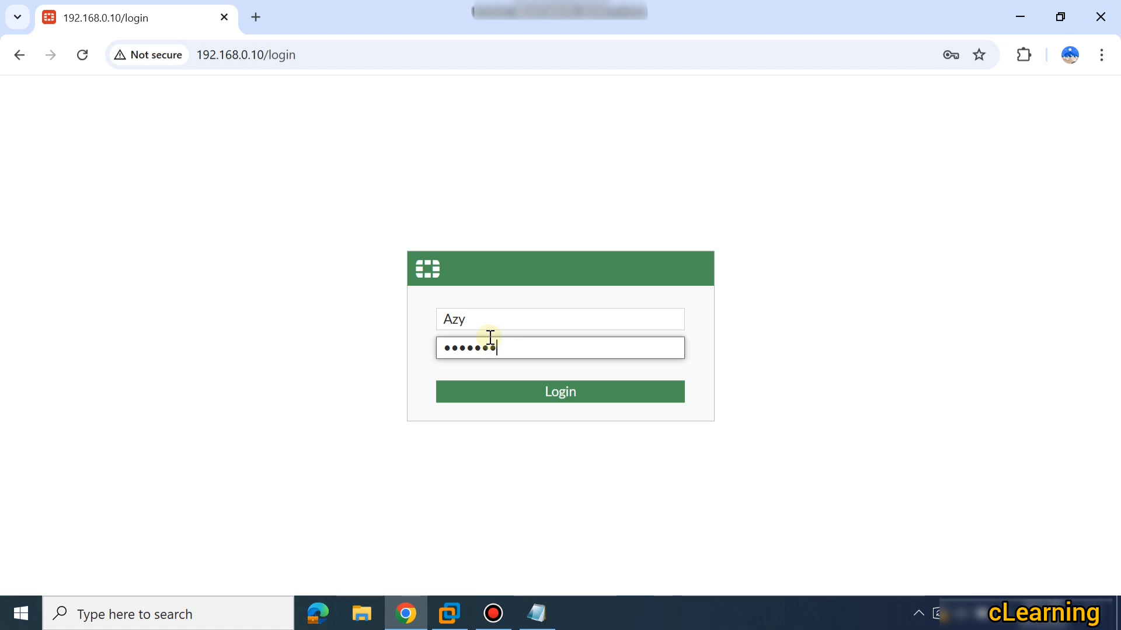
{"action": "left_click", "coordinate": [611, 395]}
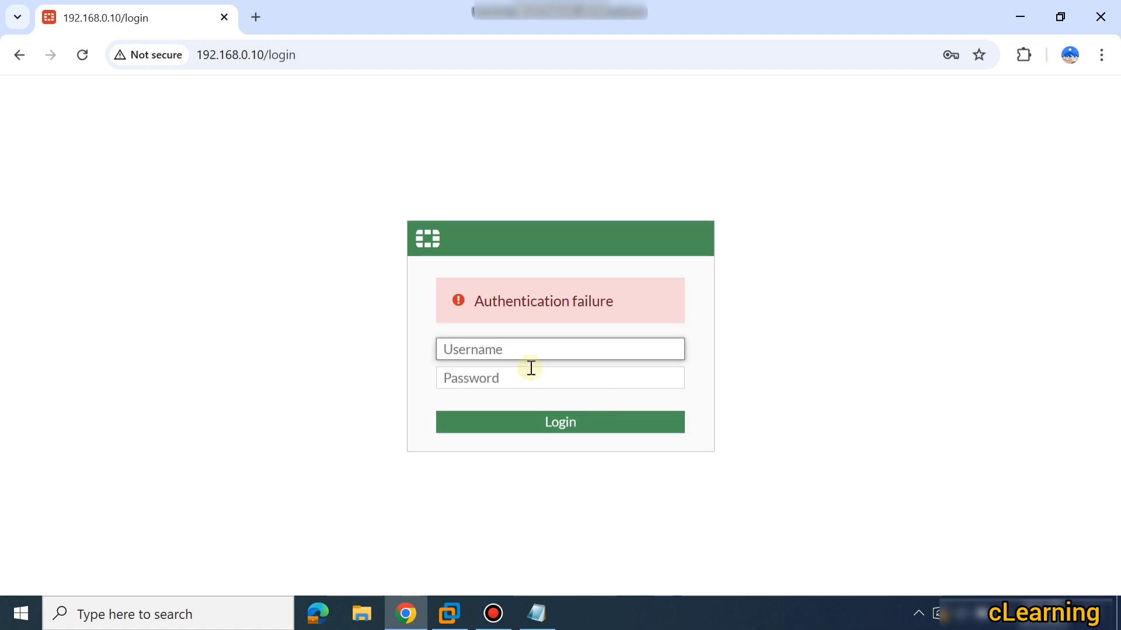
Re-enter the Azy username and the correct password on the login page.
{"action": "type", "text": "Azy"}
{"action": "key", "text": "Tab"}
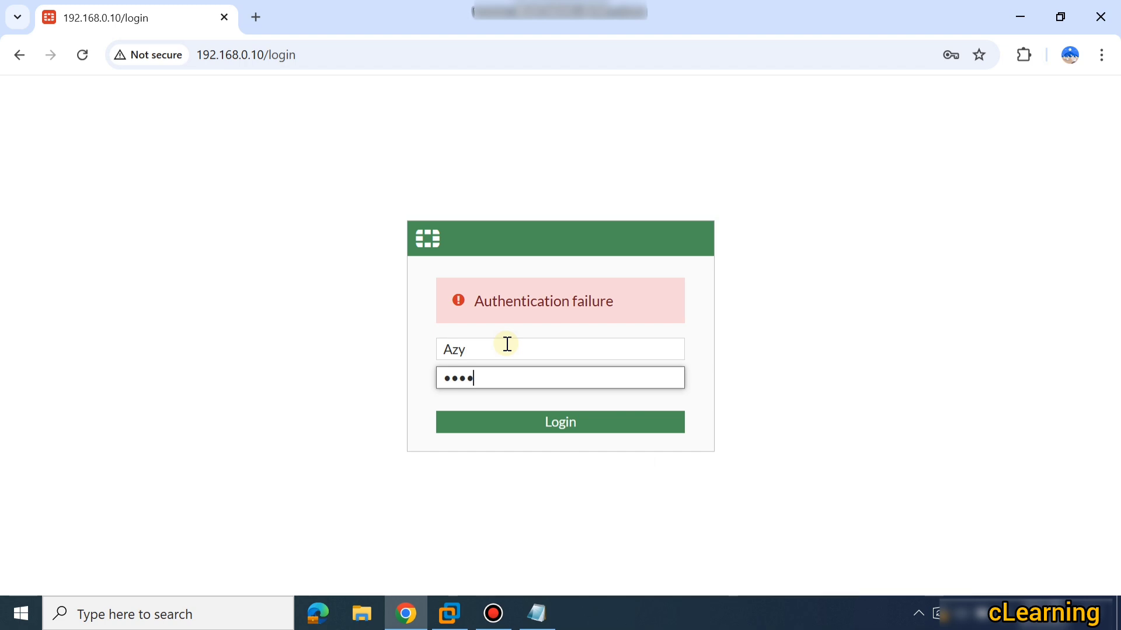
Sign in as Azy, postpone setup, and permanently dismiss the FortiOS 7.2.0 overview.
{"action": "left_click", "coordinate": [529, 422]}
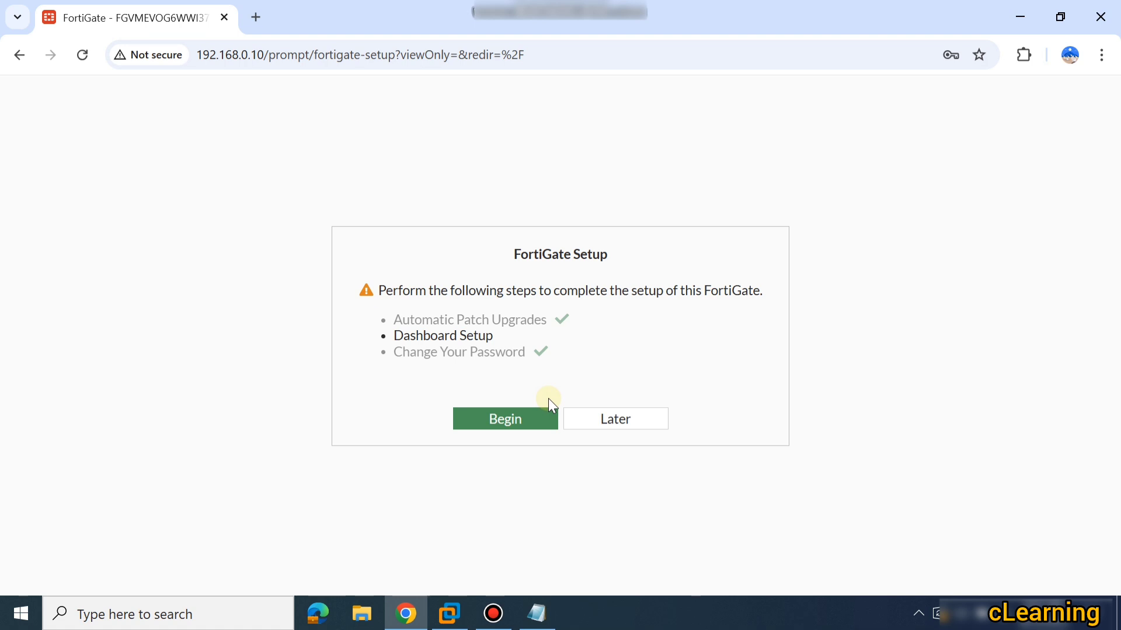
{"action": "left_click", "coordinate": [592, 416]}
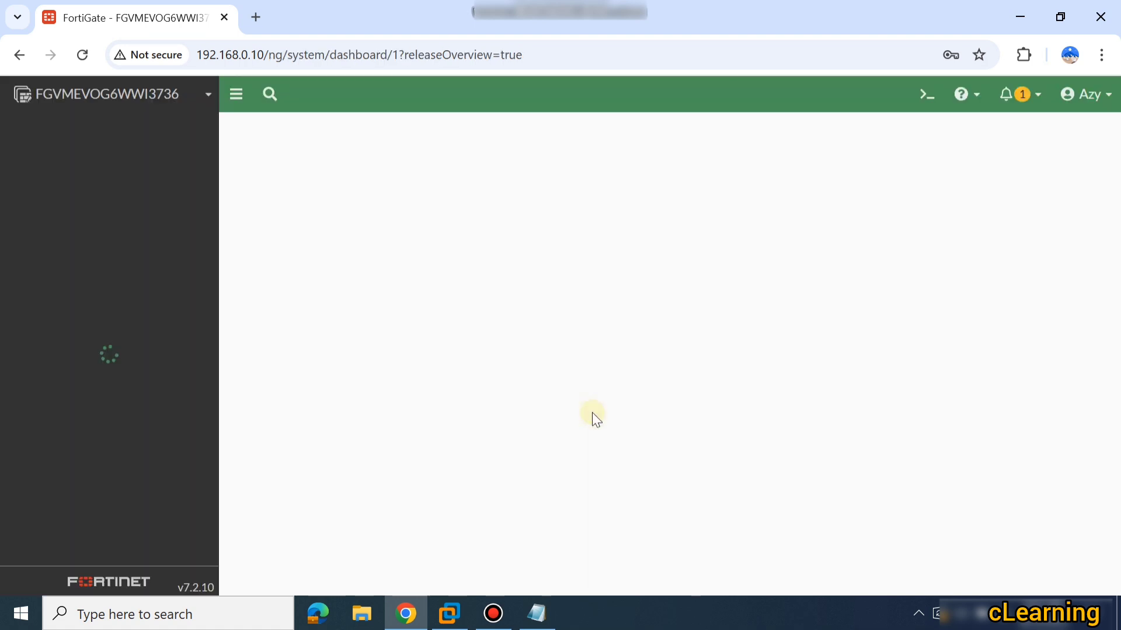
{"action": "left_click", "coordinate": [558, 567]}
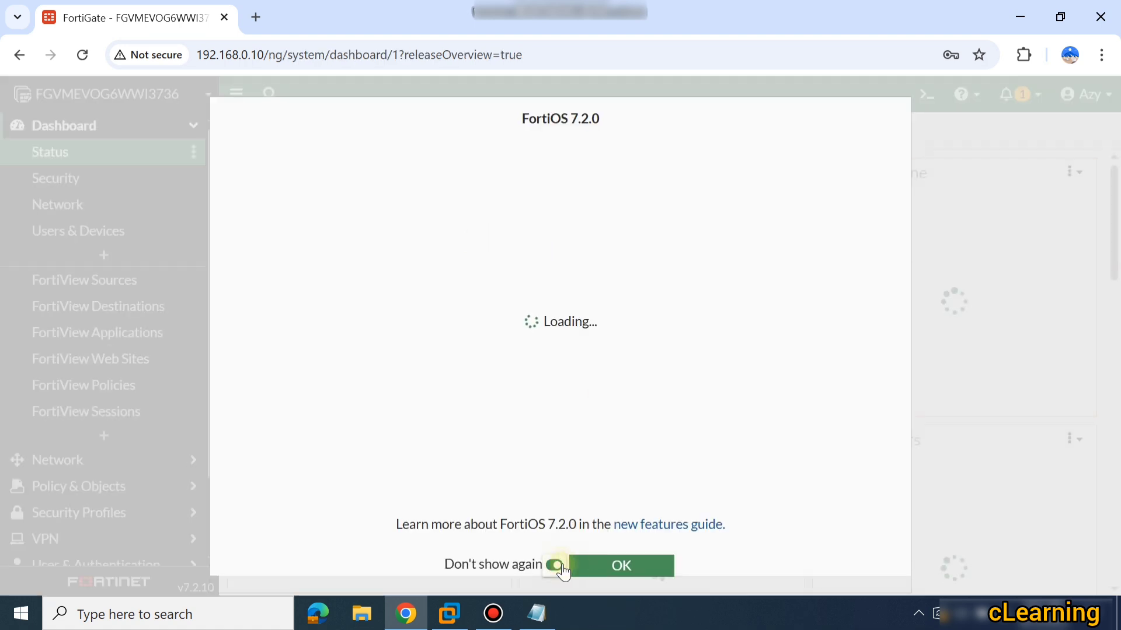
{"action": "left_click", "coordinate": [593, 564]}
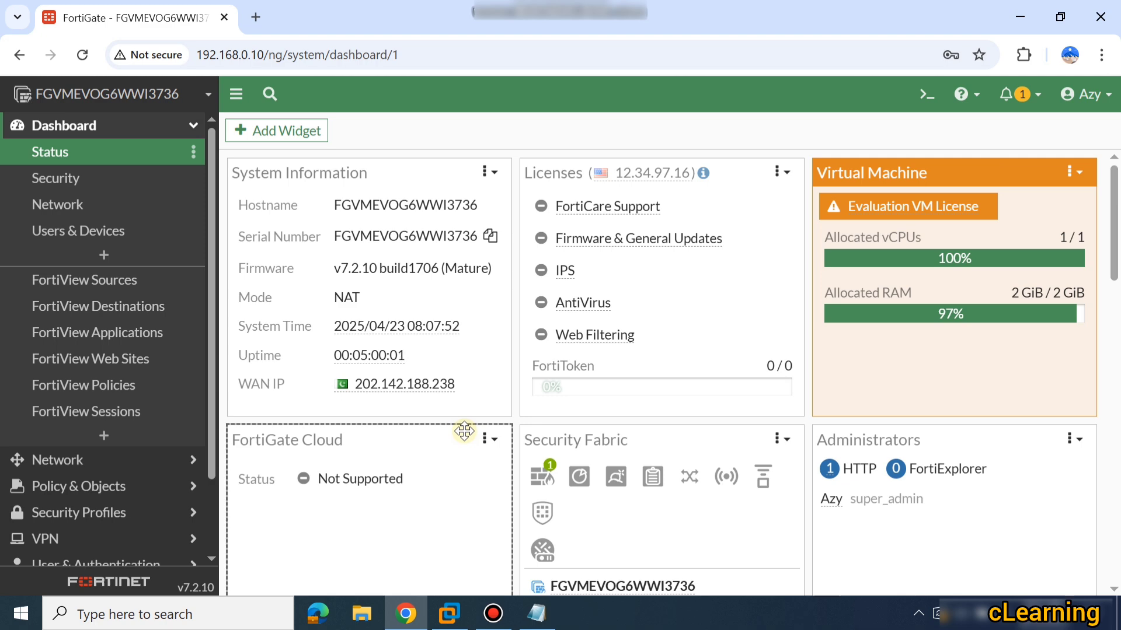
Browse the Status dashboard and expand User & Authentication and System in the sidebar.
{"action": "scroll", "coordinate": [246, 385], "scroll_direction": "down", "scroll_amount": 8}
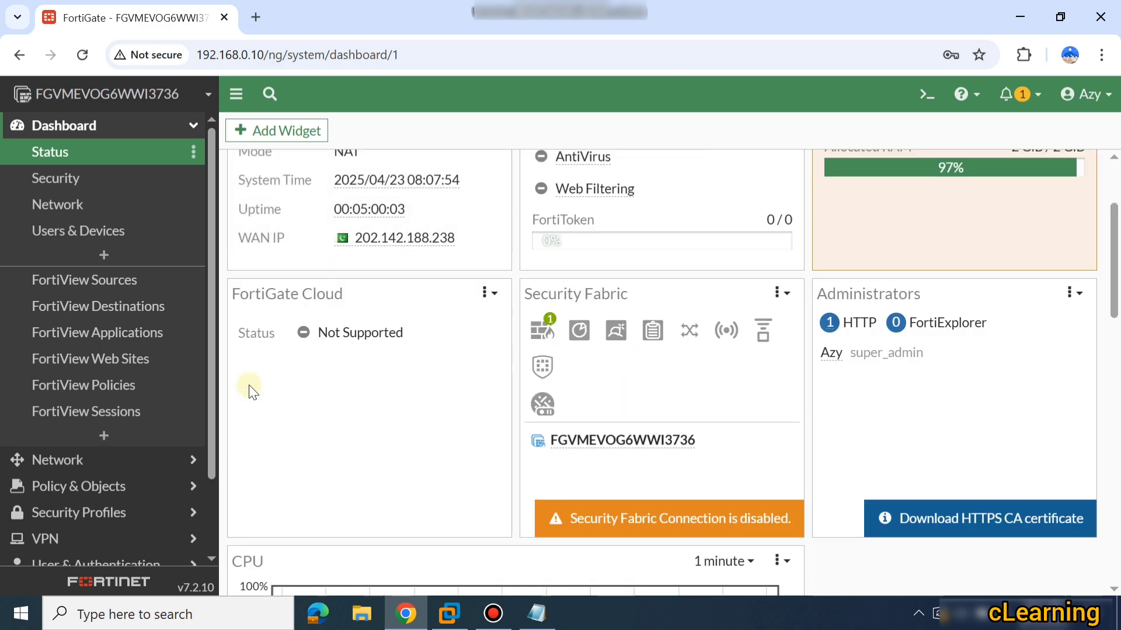
{"action": "scroll", "coordinate": [246, 386], "scroll_direction": "up", "scroll_amount": 8}
{"action": "scroll", "coordinate": [246, 385], "scroll_direction": "down", "scroll_amount": 8}
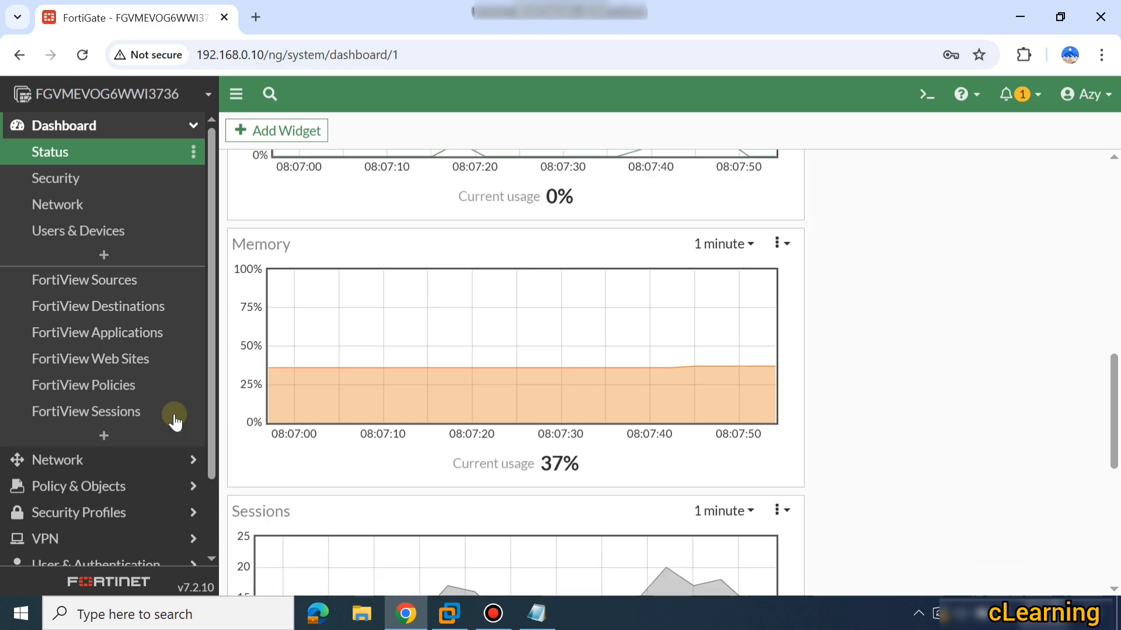
{"action": "scroll", "coordinate": [38, 498], "scroll_direction": "down", "scroll_amount": 3}
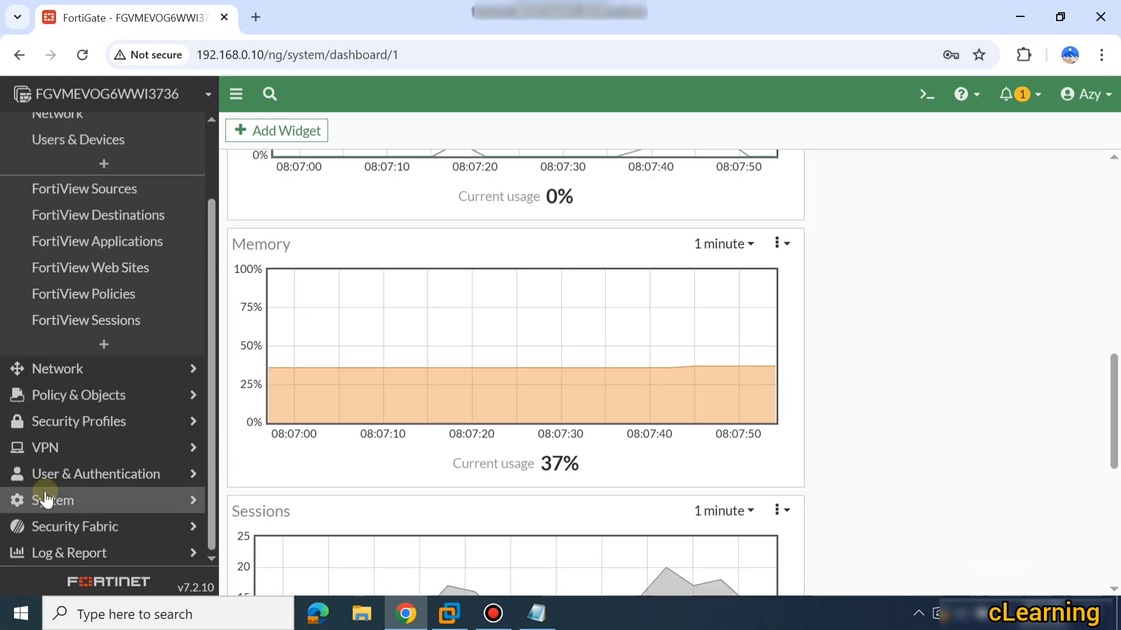
{"action": "left_click", "coordinate": [118, 482]}
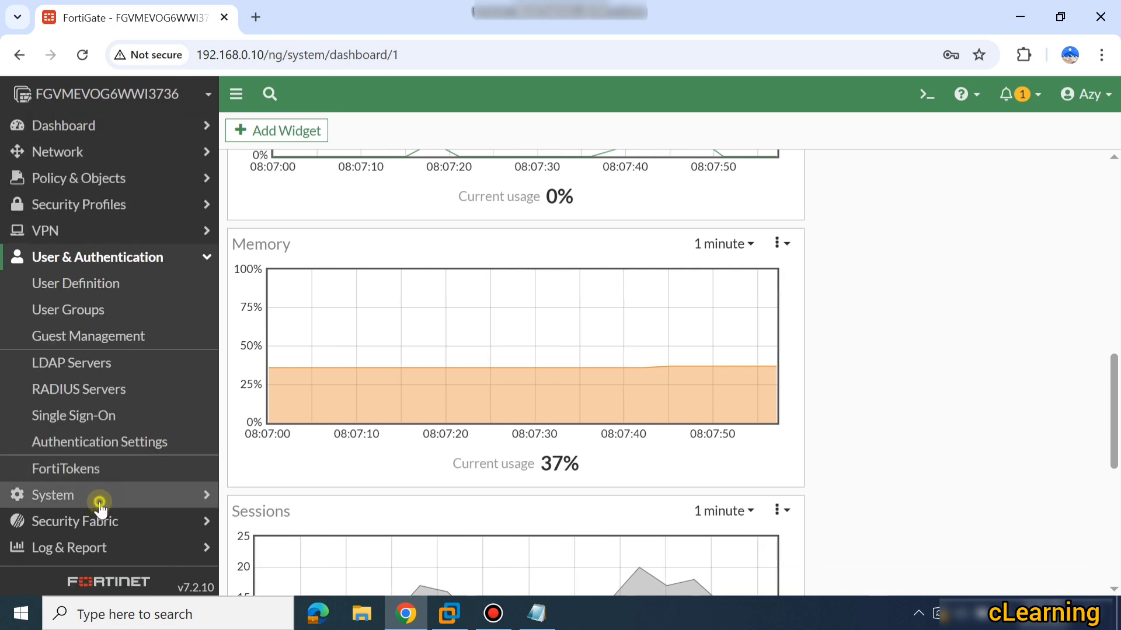
{"action": "left_click", "coordinate": [100, 496]}
Open Admin Profiles and review the super_admin profile's Read/Write permissions.
{"action": "left_click", "coordinate": [97, 334]}
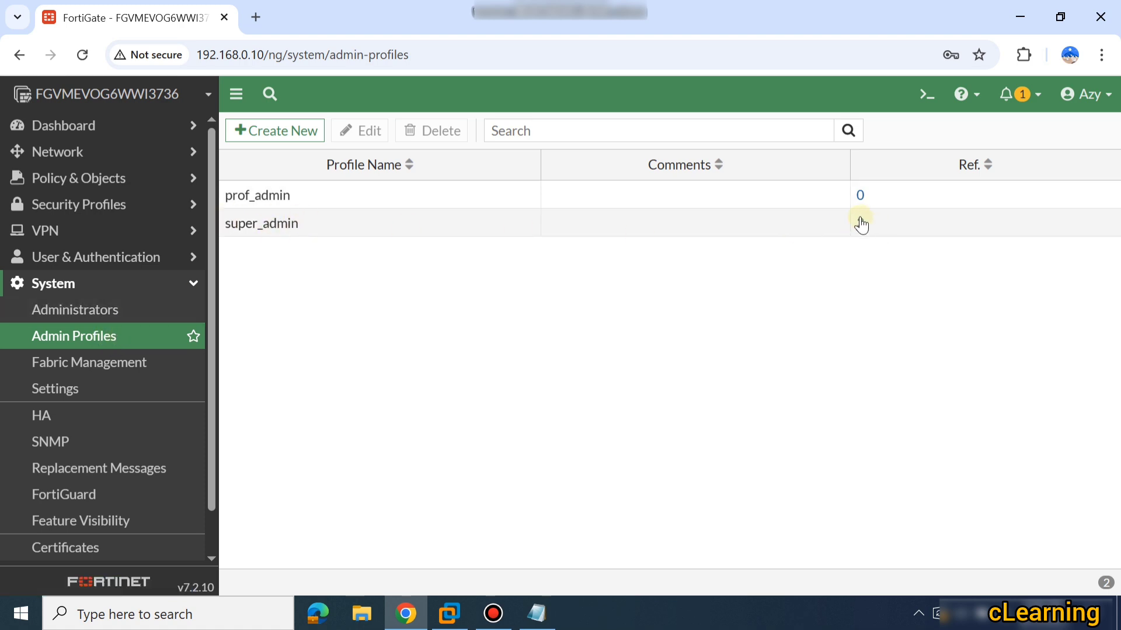
{"action": "double_click", "coordinate": [456, 233]}
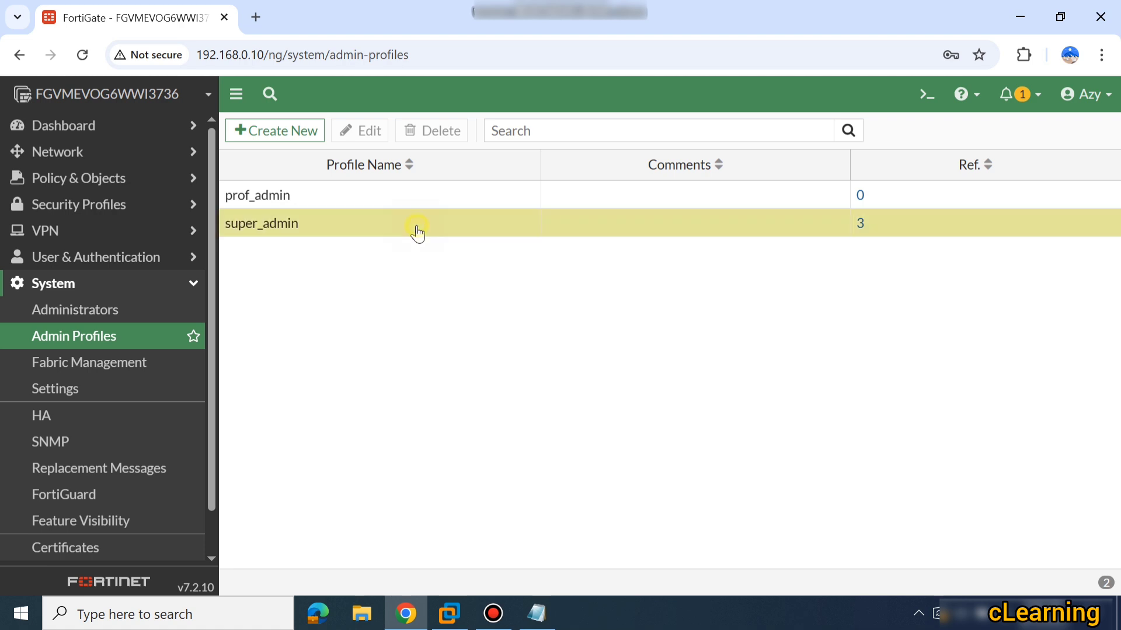
{"action": "scroll", "coordinate": [500, 289], "scroll_direction": "down", "scroll_amount": 5}
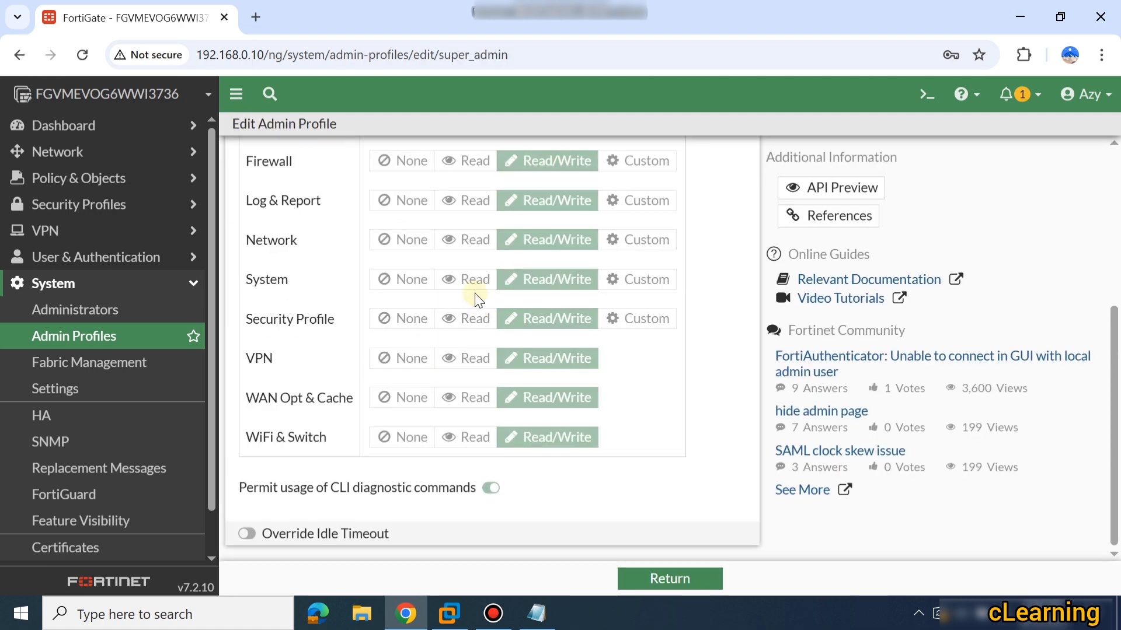
{"action": "scroll", "coordinate": [475, 293], "scroll_direction": "up", "scroll_amount": 5}
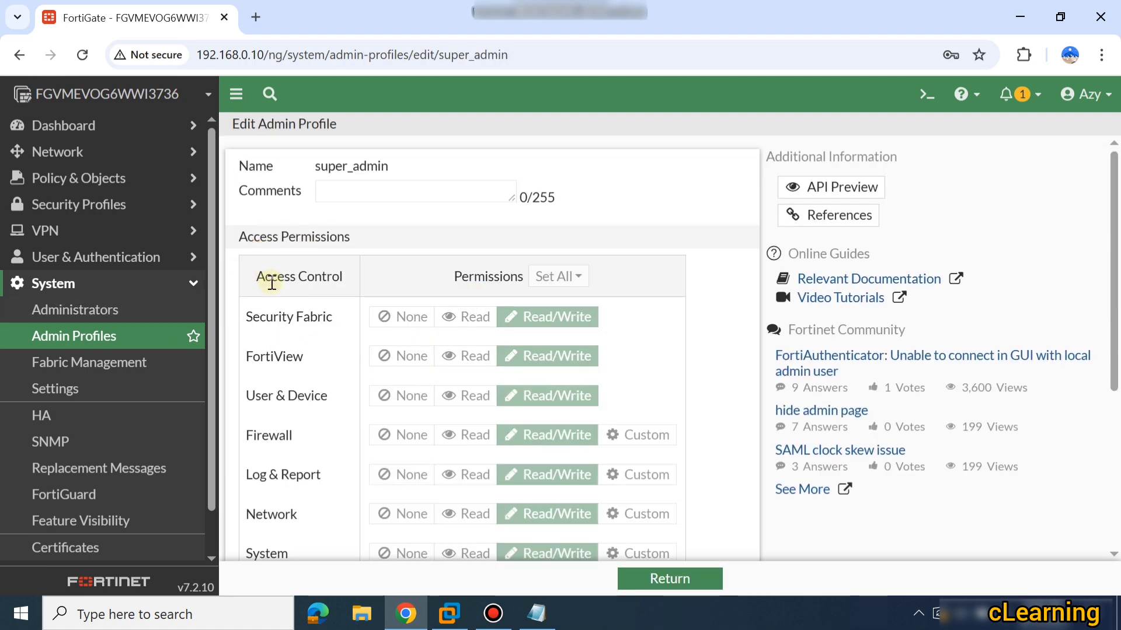
{"action": "scroll", "coordinate": [470, 423], "scroll_direction": "down", "scroll_amount": 5}
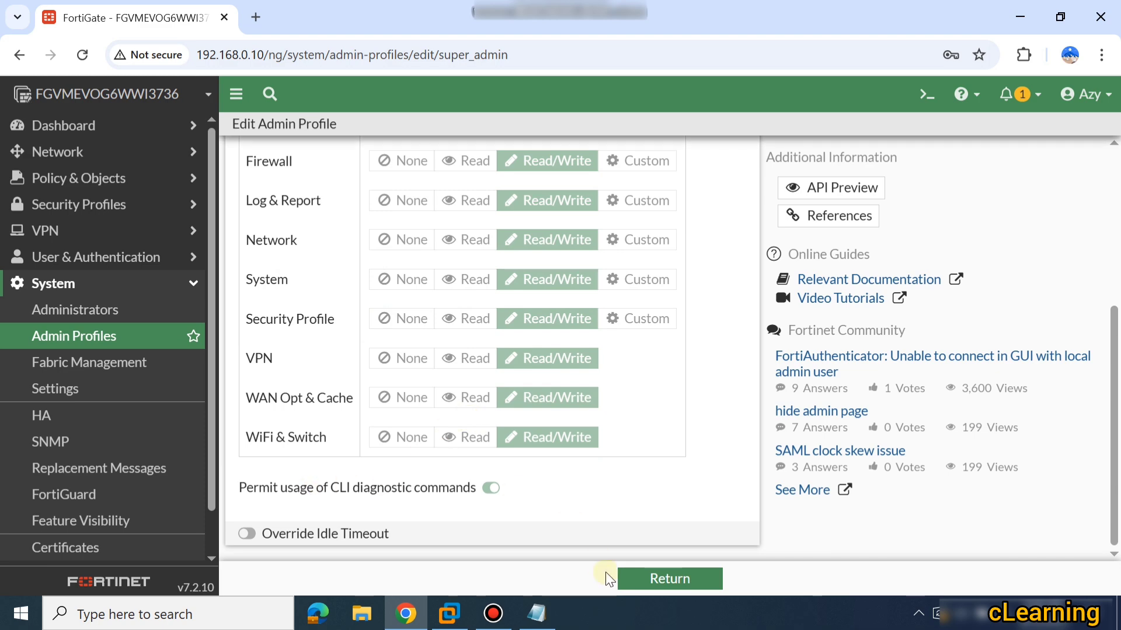
Review the prof_admin profile's Read/Write permissions, then leave the profile view.
{"action": "left_click", "coordinate": [85, 344]}
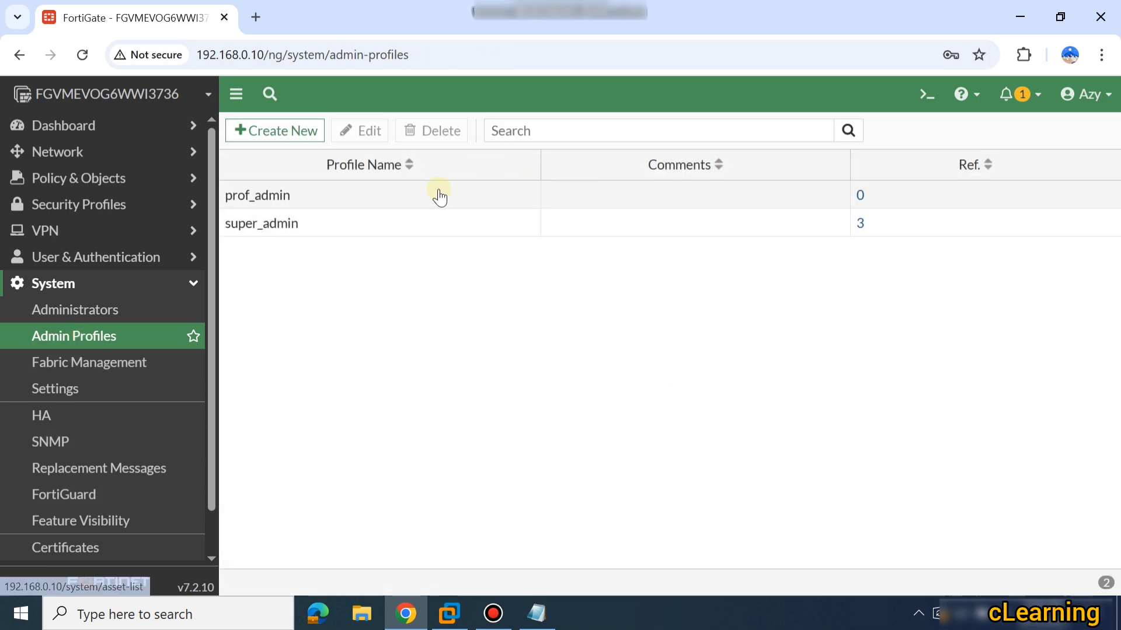
{"action": "double_click", "coordinate": [318, 199]}
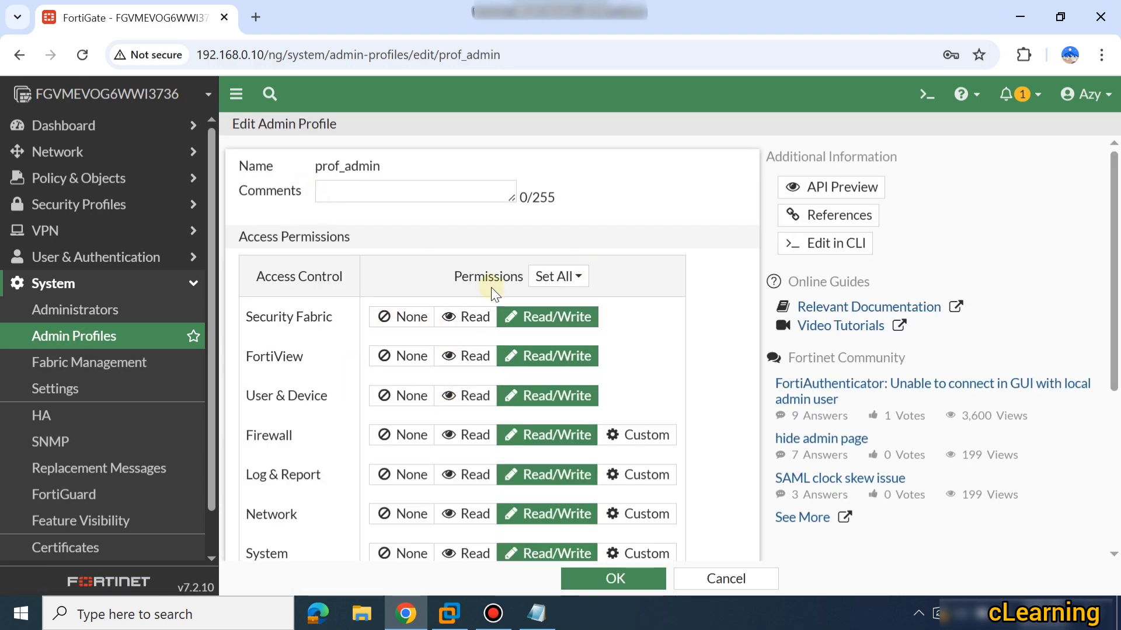
{"action": "scroll", "coordinate": [502, 319], "scroll_direction": "down", "scroll_amount": 5}
{"action": "left_click", "coordinate": [108, 336]}
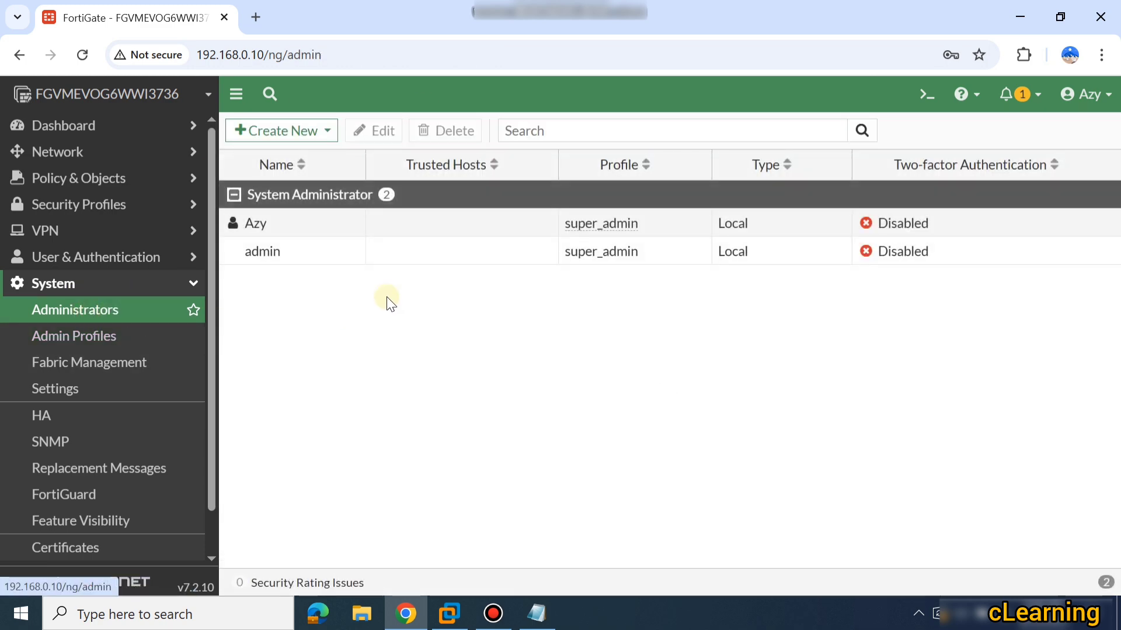
{"action": "left_click", "coordinate": [312, 139]}
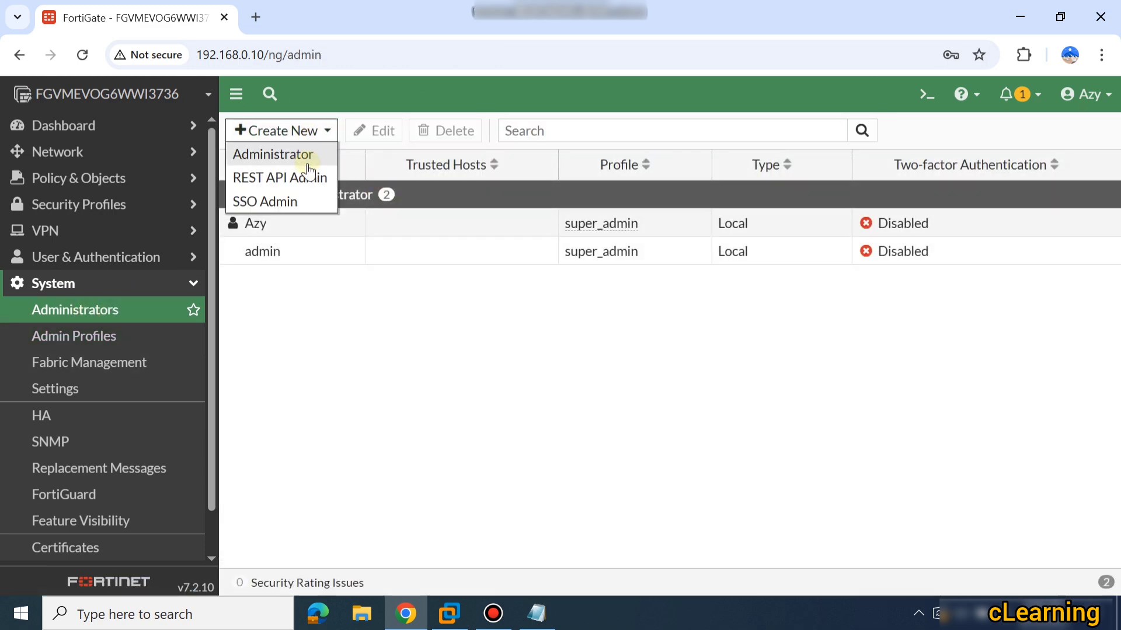
{"action": "left_click", "coordinate": [308, 161]}
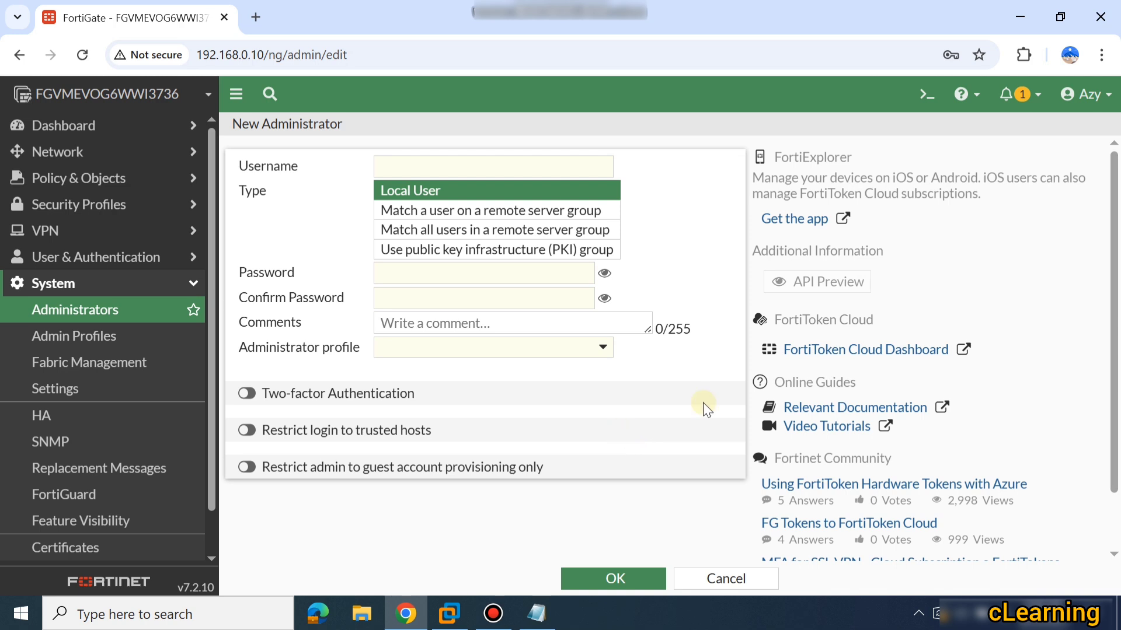
{"action": "left_click", "coordinate": [494, 219]}
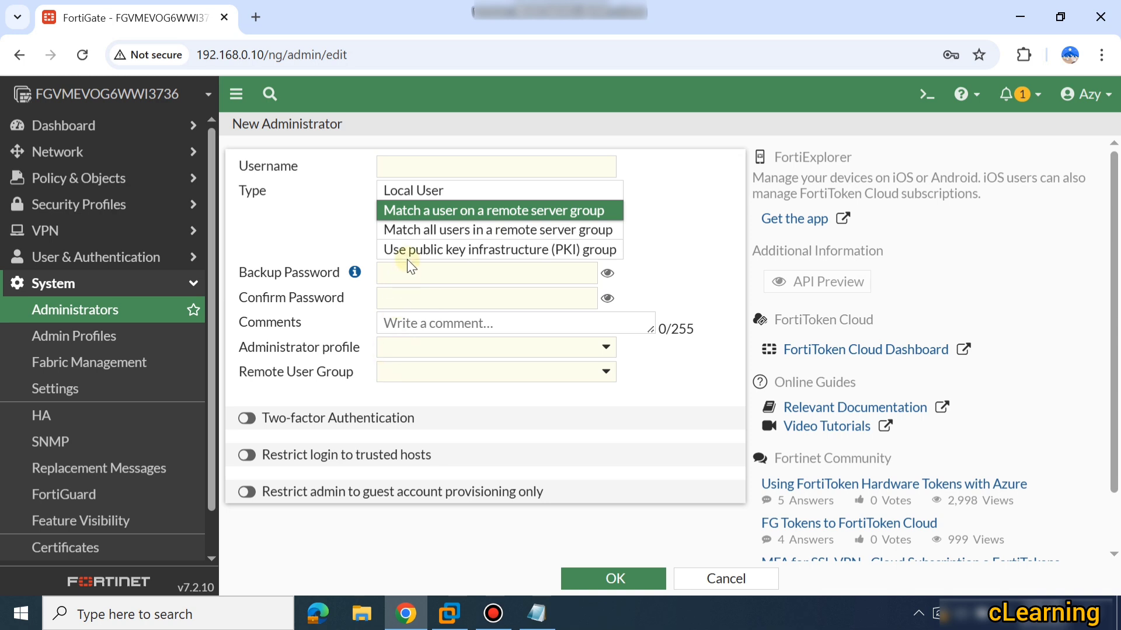
{"action": "left_click", "coordinate": [410, 350]}
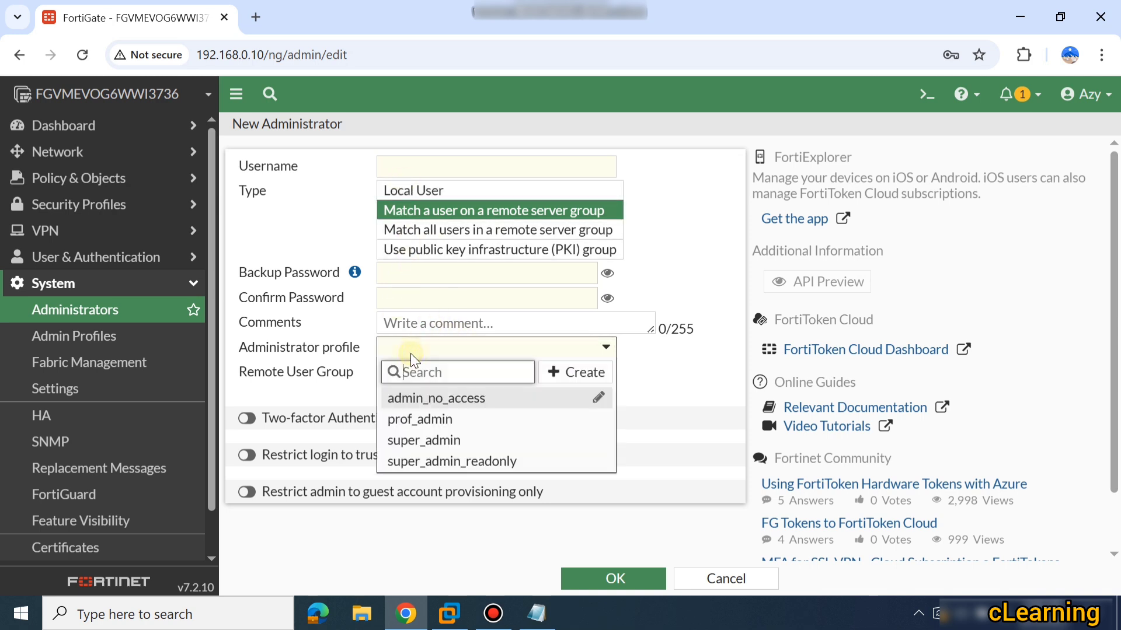
{"action": "left_click", "coordinate": [412, 440]}
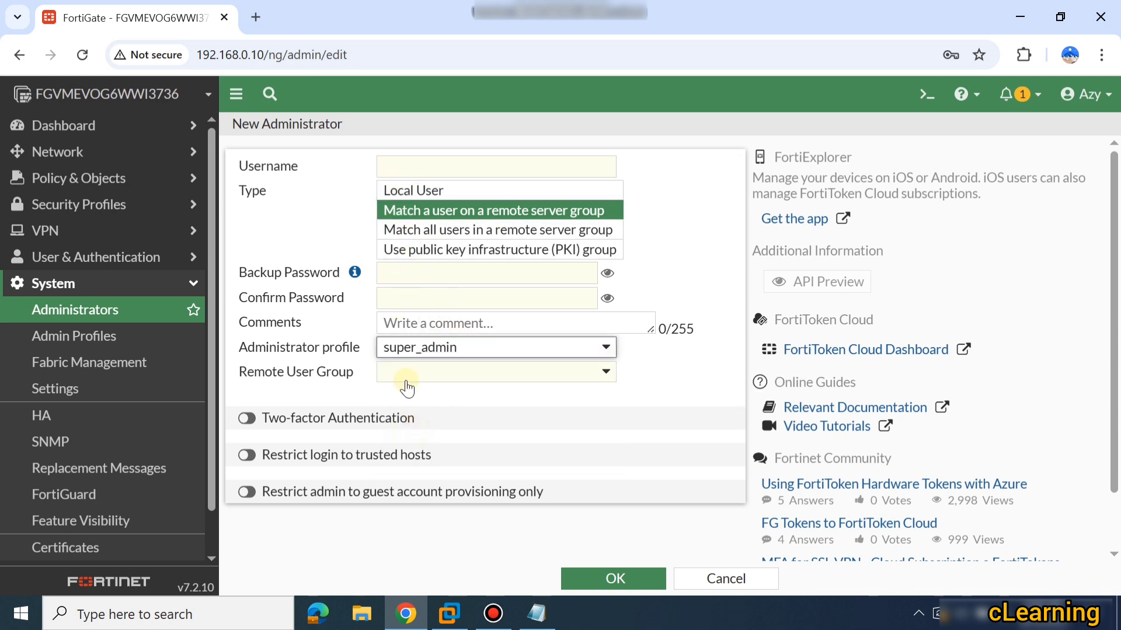
{"action": "left_click", "coordinate": [406, 376]}
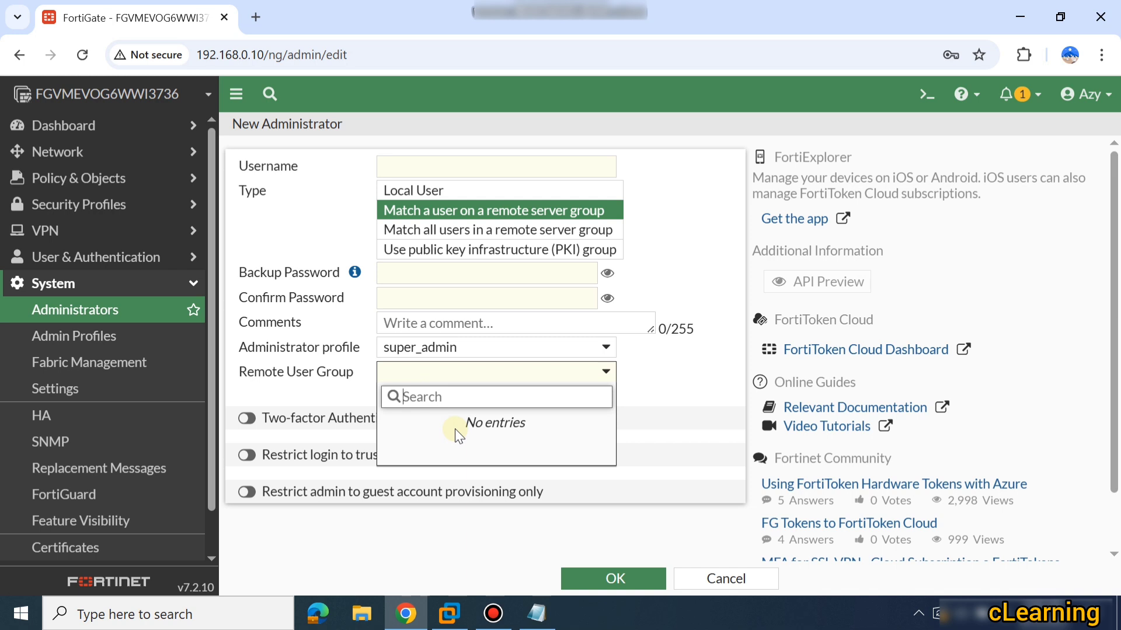
{"action": "left_click", "coordinate": [705, 589]}
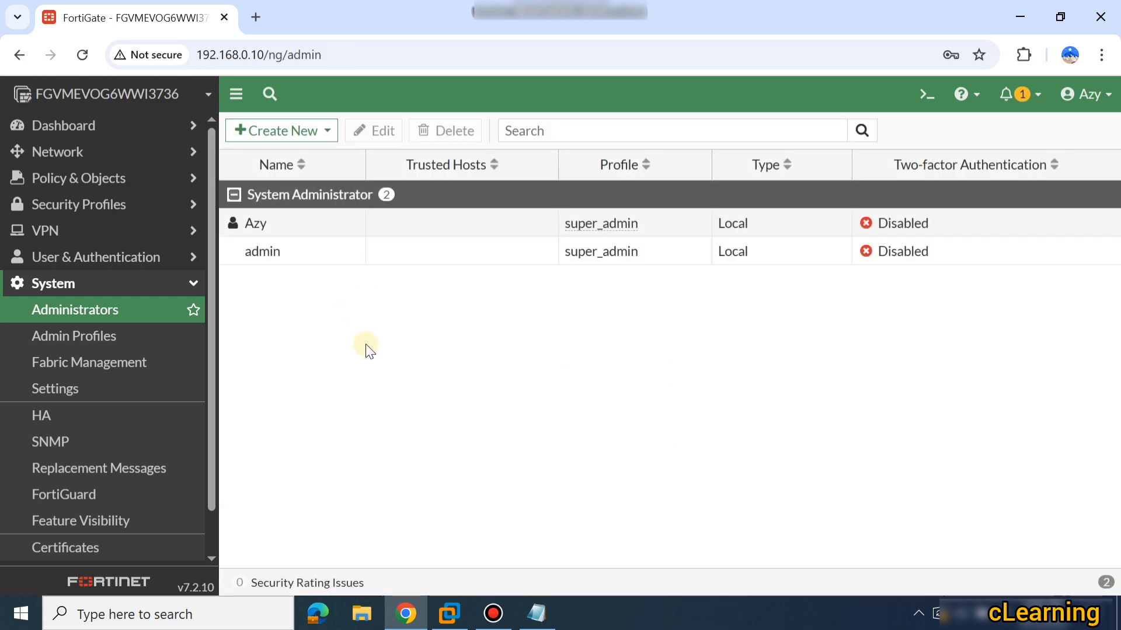